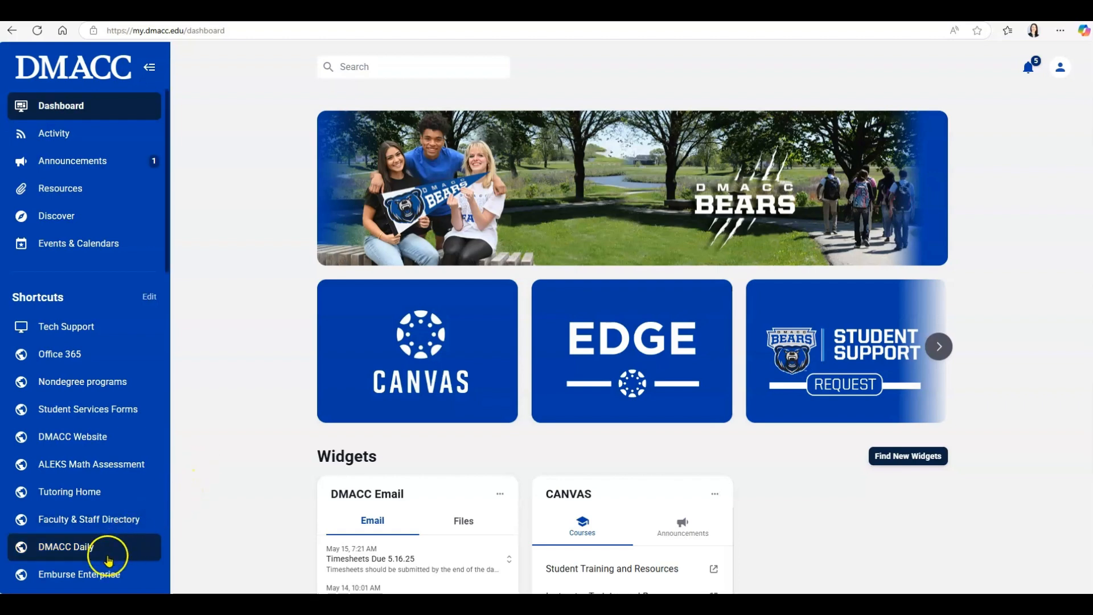
Create a new expense report in Emburse Enterprise with report name and business purpose "Conference Travel May 2025".
{"action": "left_click", "coordinate": [94, 575]}
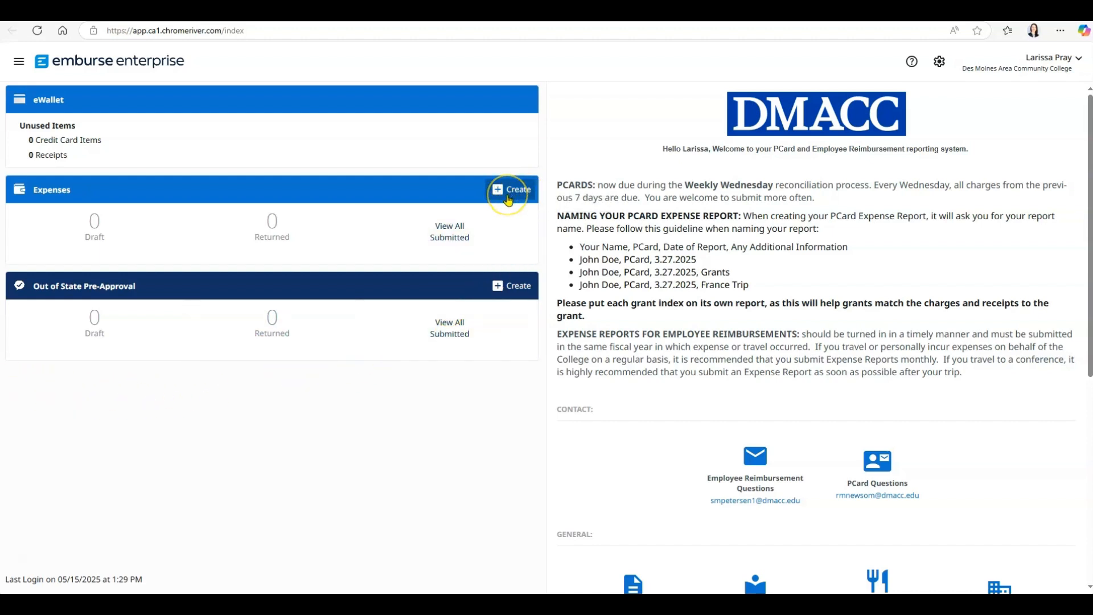
{"action": "left_click", "coordinate": [509, 198]}
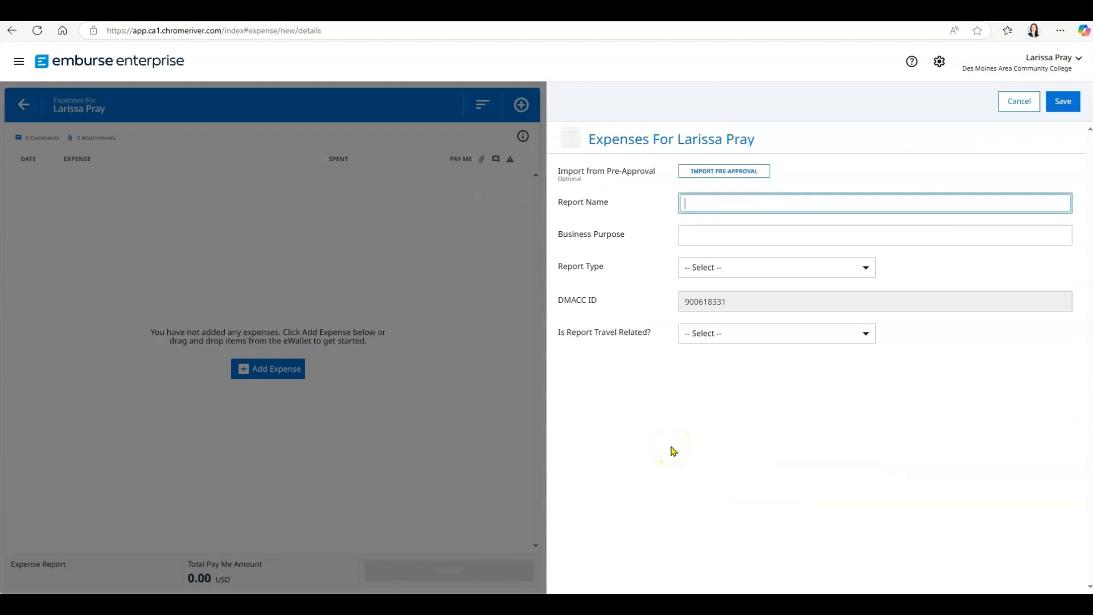
{"action": "type", "text": "Confere"}
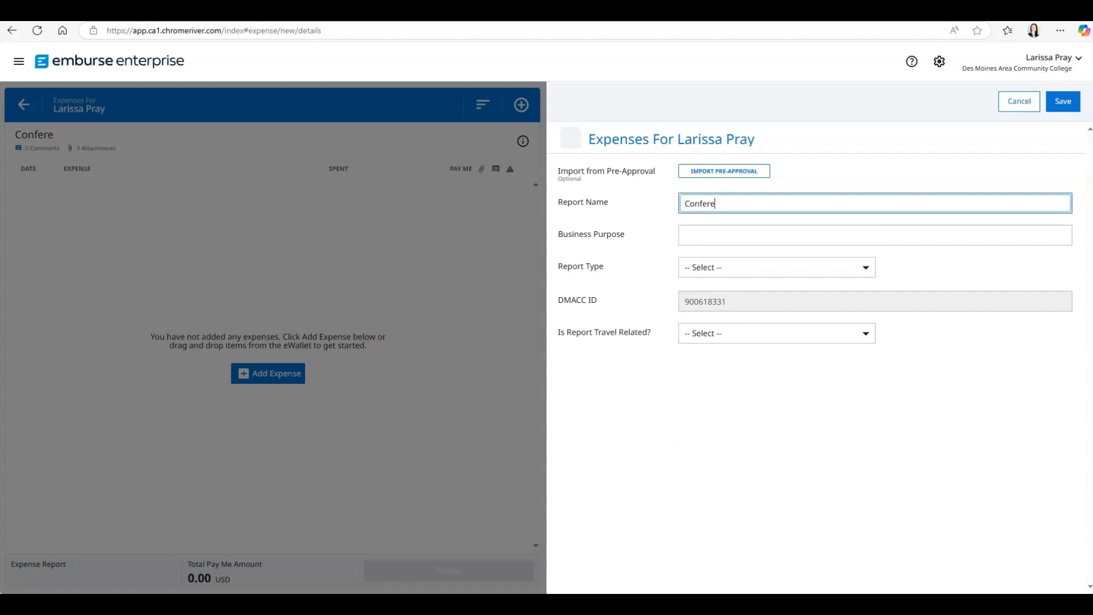
{"action": "type", "text": "nce Travel May "}
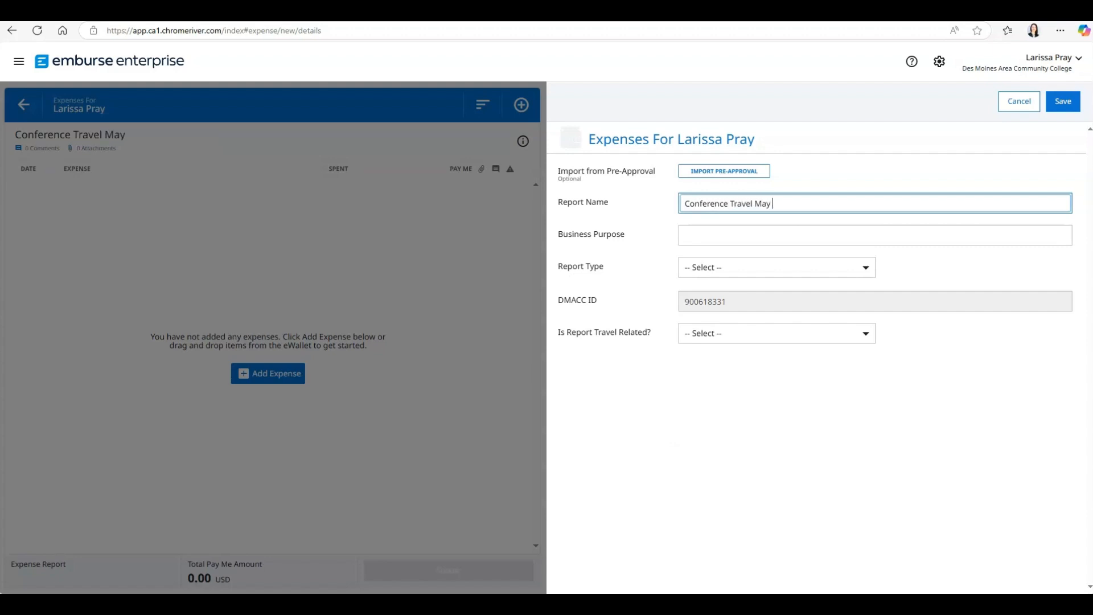
{"action": "type", "text": "2025"}
{"action": "left_click", "coordinate": [685, 236]}
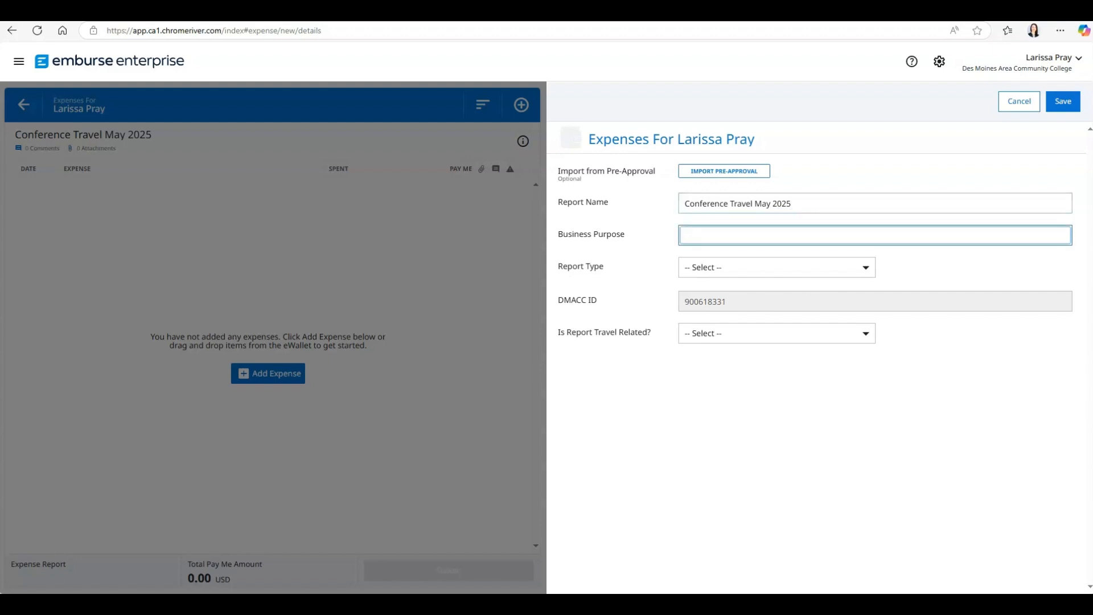
{"action": "type", "text": "Conference Travel May 2025"}
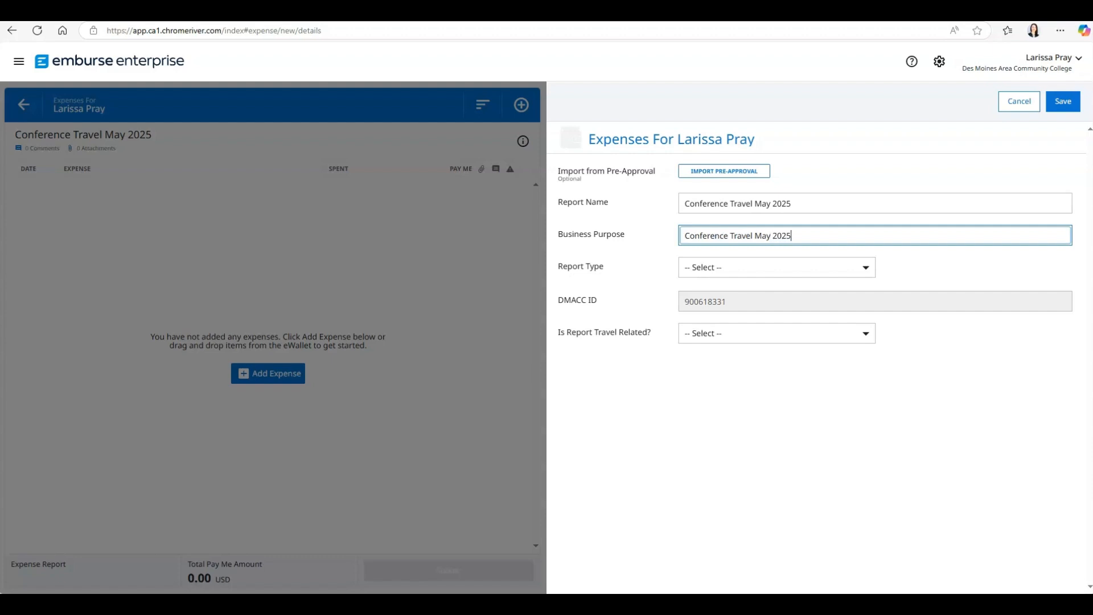
Set the report type to Expense Report and the home campus to Ankeny Campus.
{"action": "left_click", "coordinate": [776, 267]}
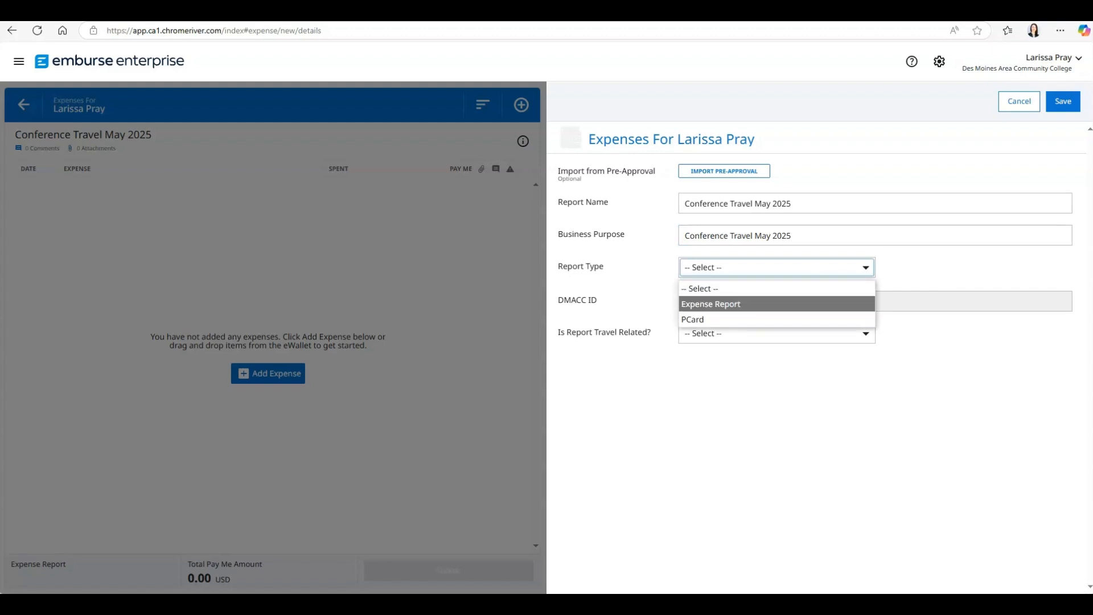
{"action": "key", "text": "Return"}
{"action": "left_click", "coordinate": [777, 301]}
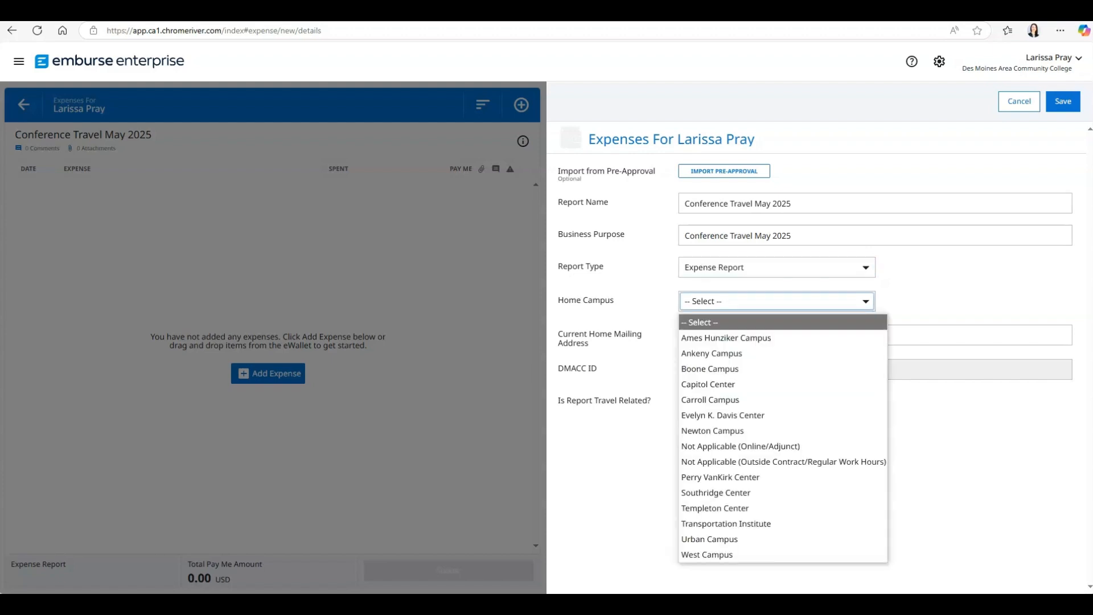
{"action": "key", "text": "Down"}
{"action": "key", "text": "Down"}
{"action": "key", "text": "Return"}
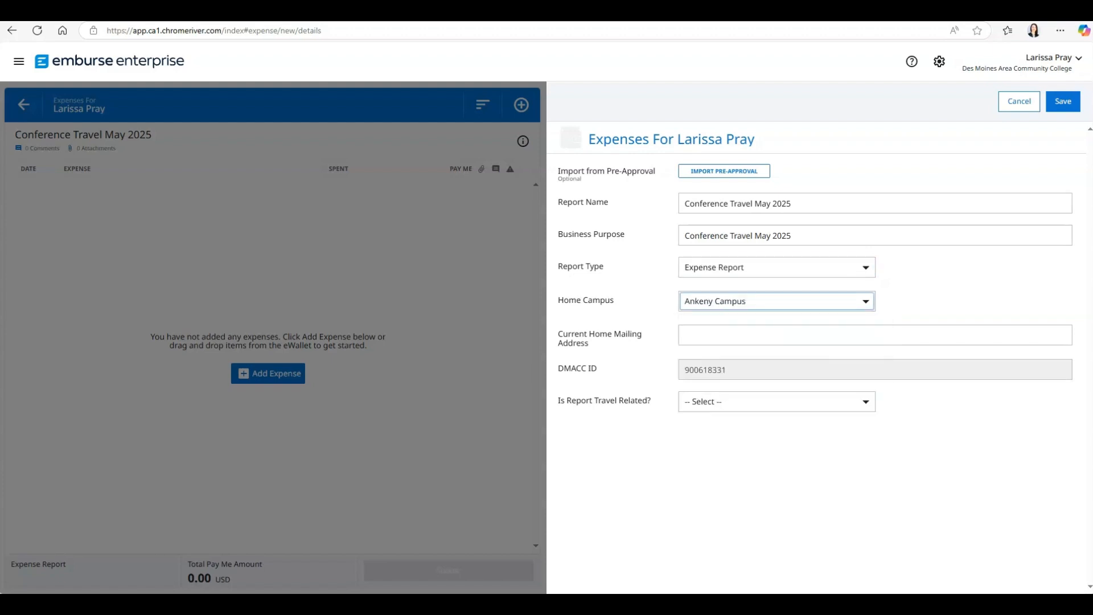
Fill in the current home mailing address, mark the report as travel related with Out of State travel, and save it.
{"action": "left_click", "coordinate": [875, 335]}
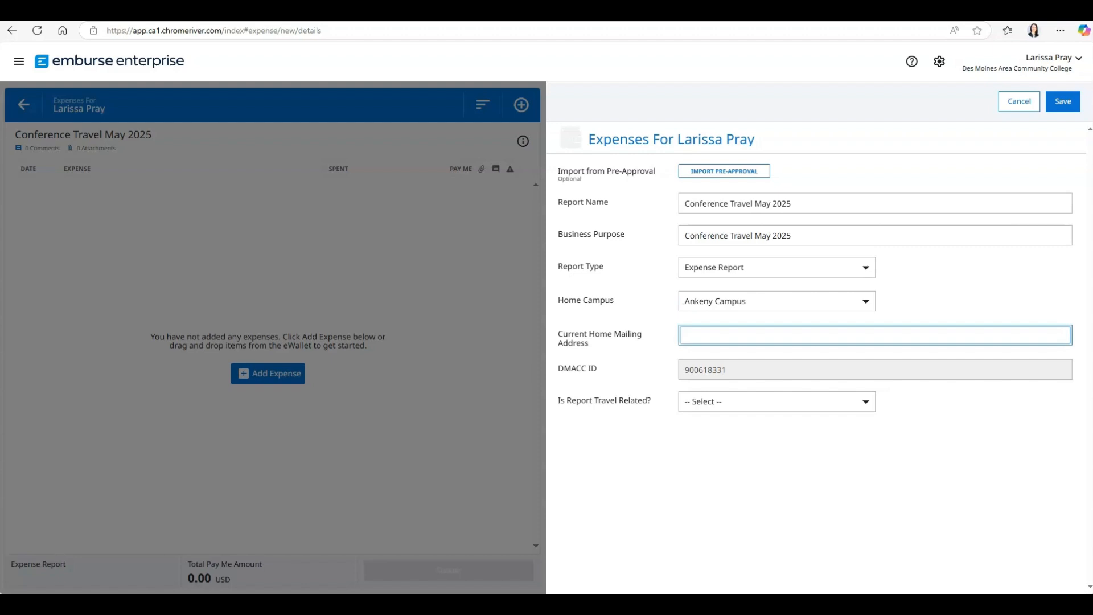
{"action": "type", "text": "Sesame Street"}
{"action": "left_click", "coordinate": [777, 402]}
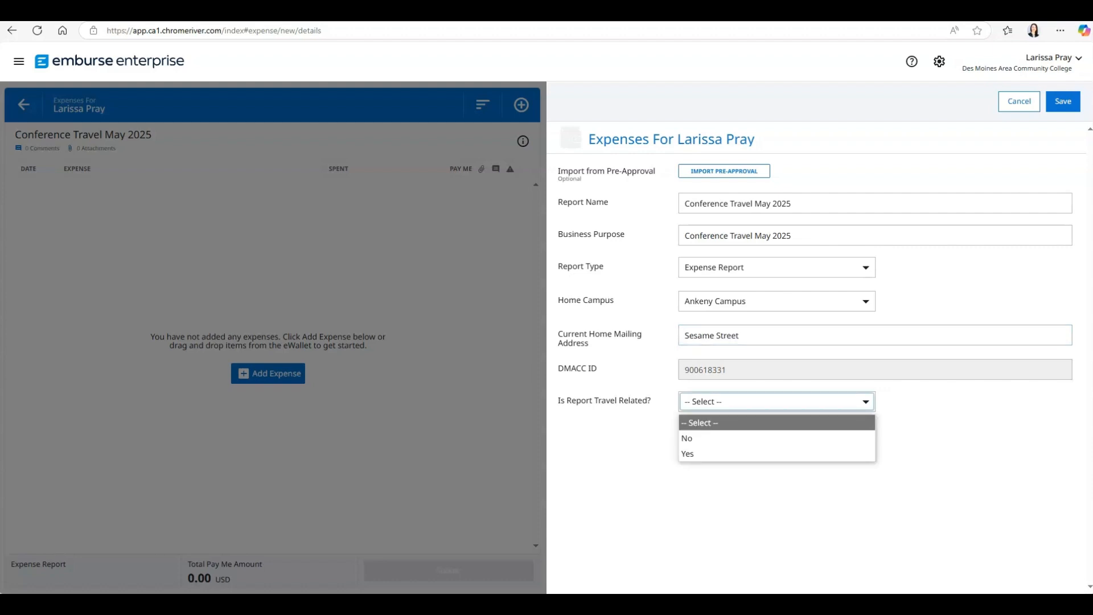
{"action": "key", "text": "Return"}
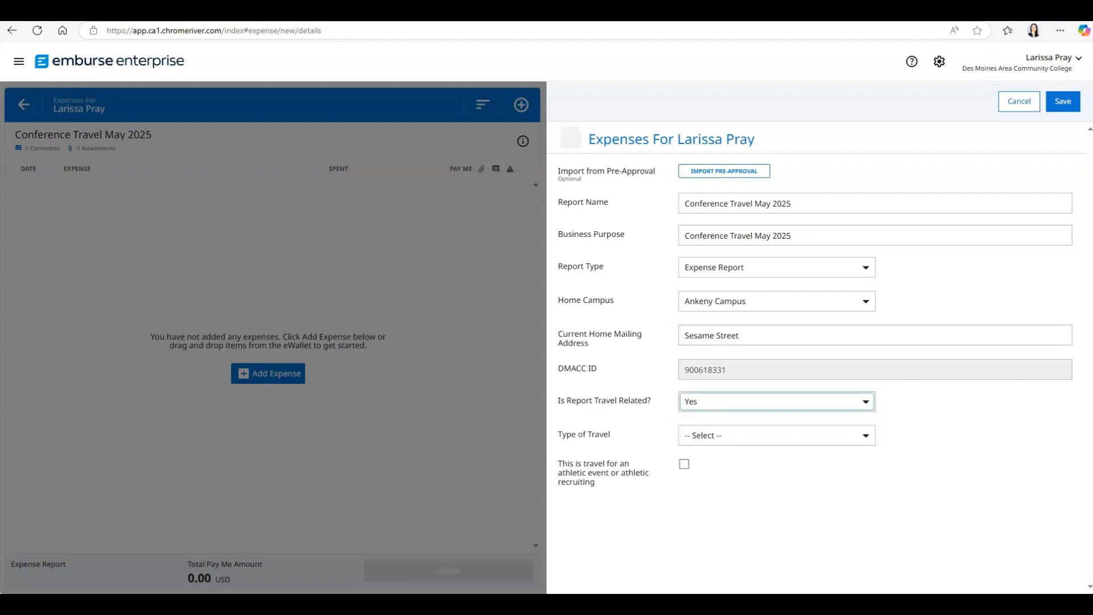
{"action": "left_click", "coordinate": [776, 435]}
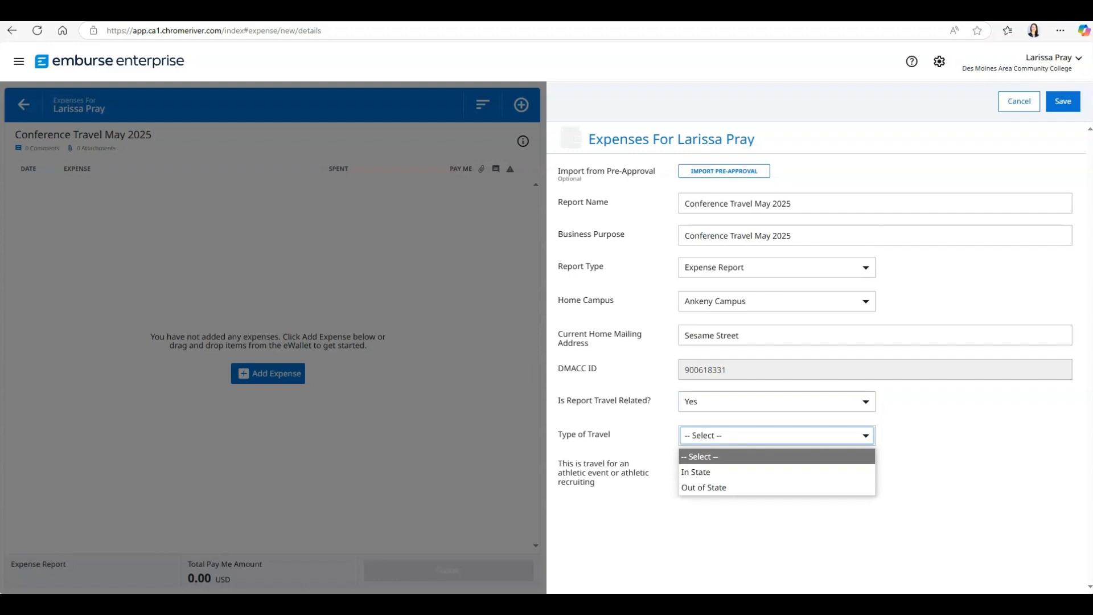
{"action": "left_click", "coordinate": [777, 487]}
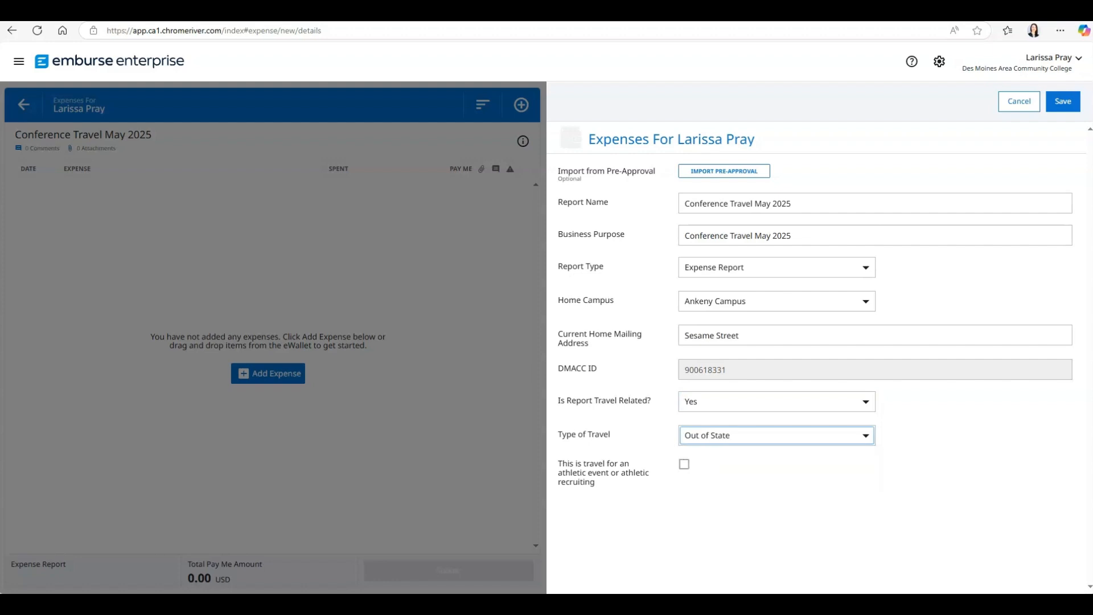
{"action": "left_click", "coordinate": [1062, 102]}
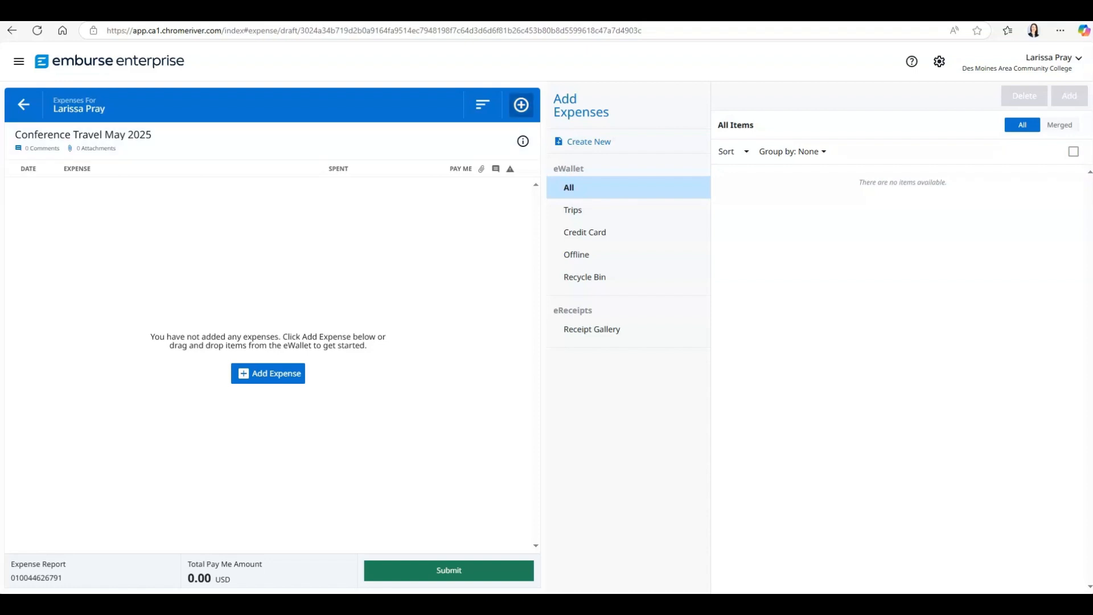
Start a new Food / Meals expense with the Meals - Per Diem Wizard.
{"action": "left_click", "coordinate": [590, 146]}
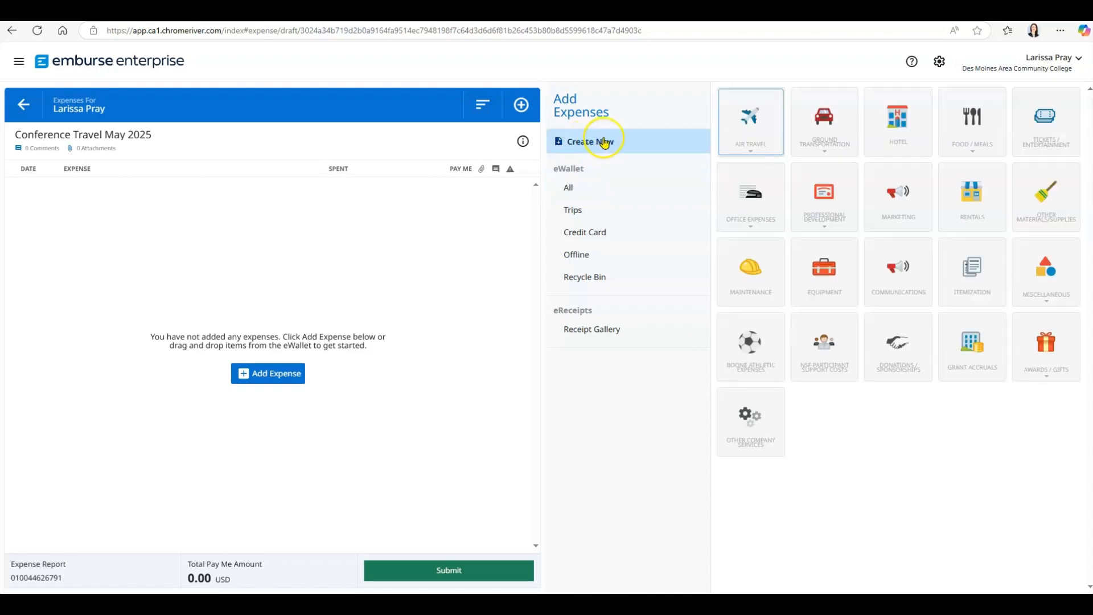
{"action": "left_click", "coordinate": [739, 150]}
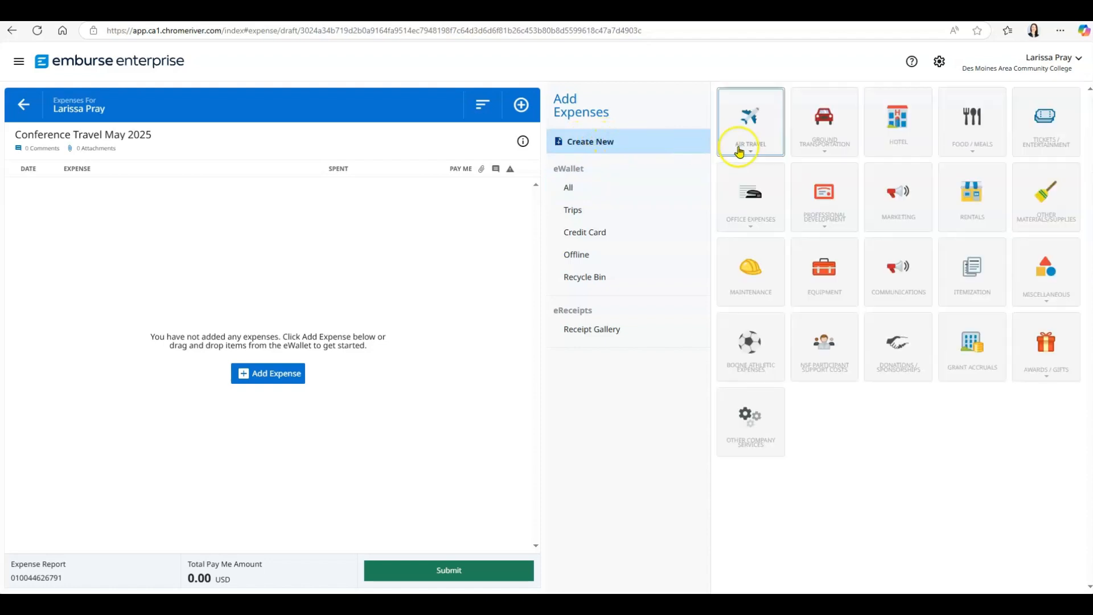
{"action": "left_click", "coordinate": [991, 135]}
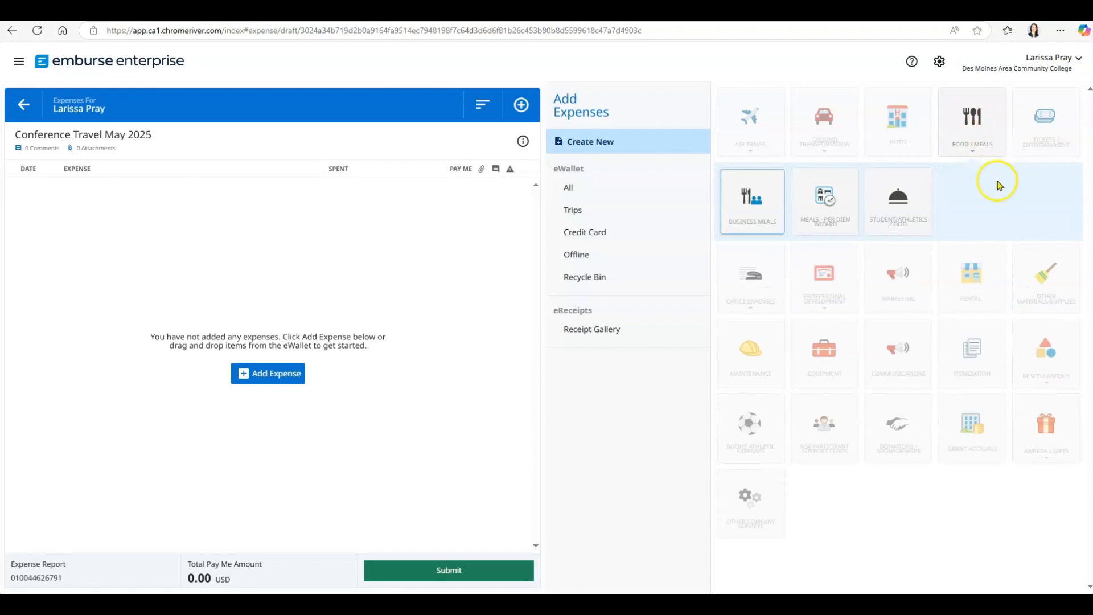
{"action": "left_click", "coordinate": [886, 223]}
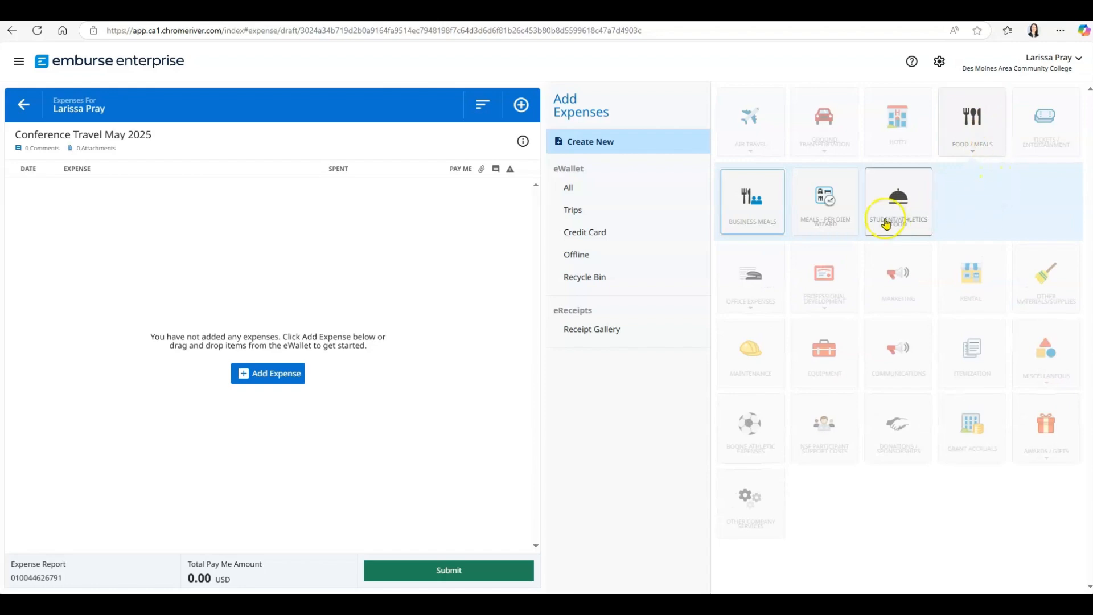
{"action": "left_click", "coordinate": [821, 228]}
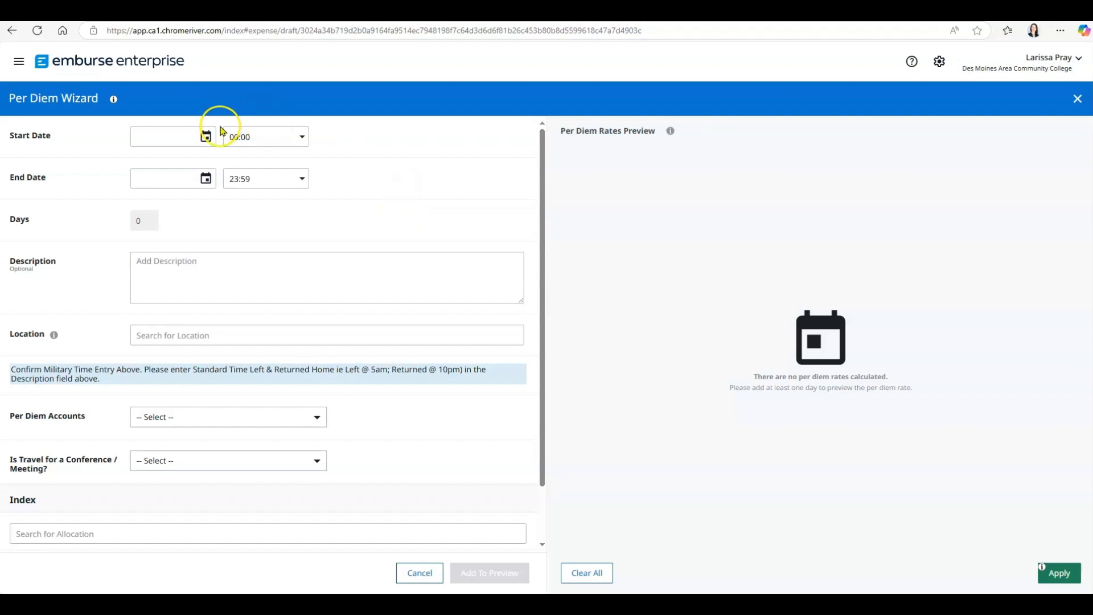
Set the per diem start date to 05/05/2025 and the start time to 13:00.
{"action": "left_click", "coordinate": [205, 136]}
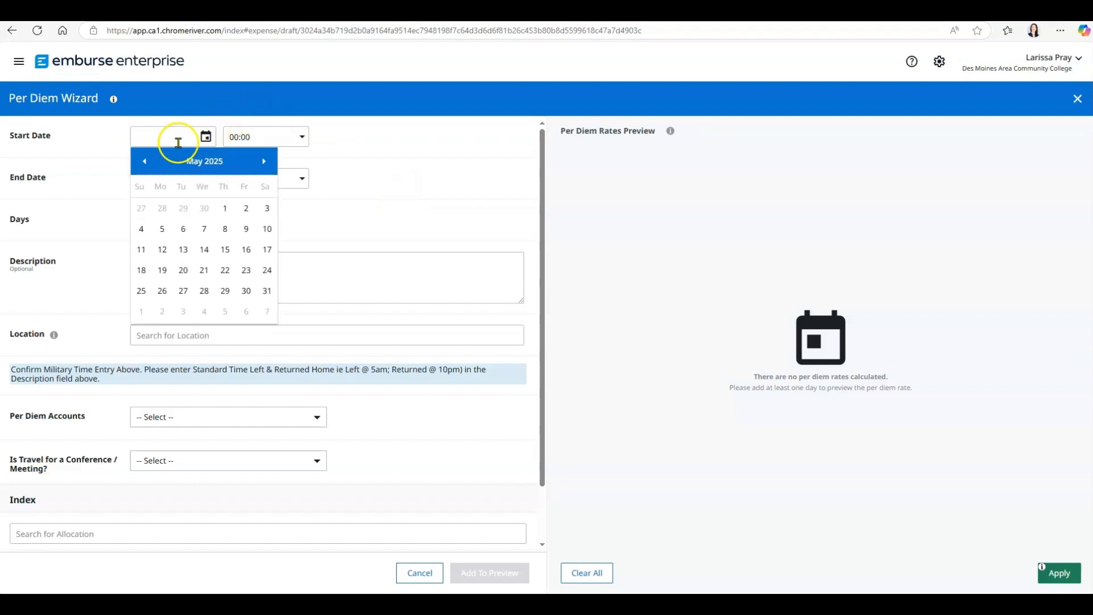
{"action": "left_click", "coordinate": [162, 231]}
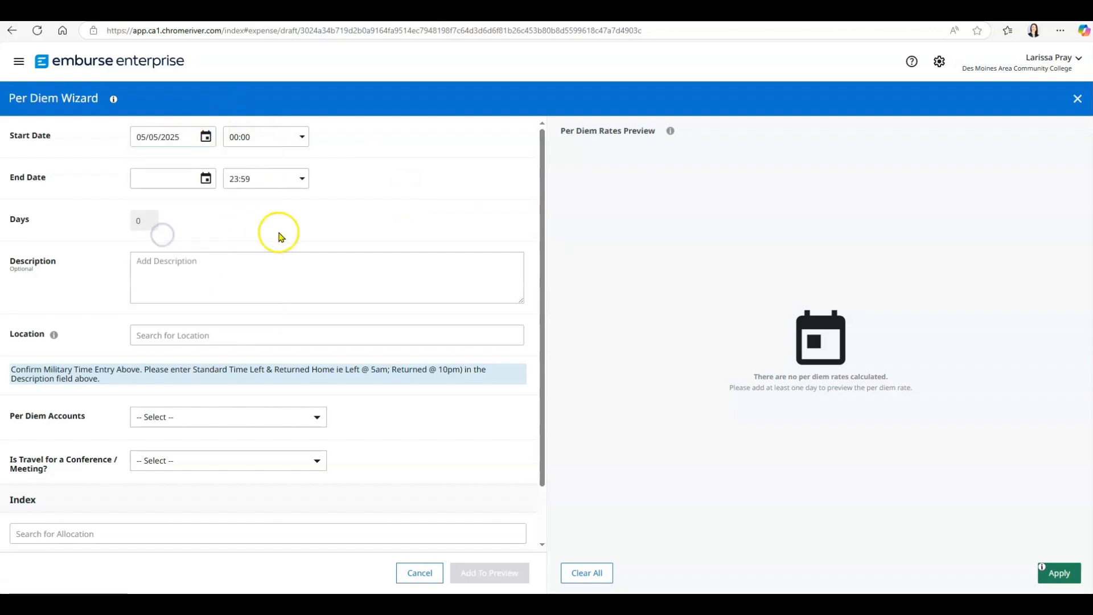
{"action": "left_click", "coordinate": [303, 136]}
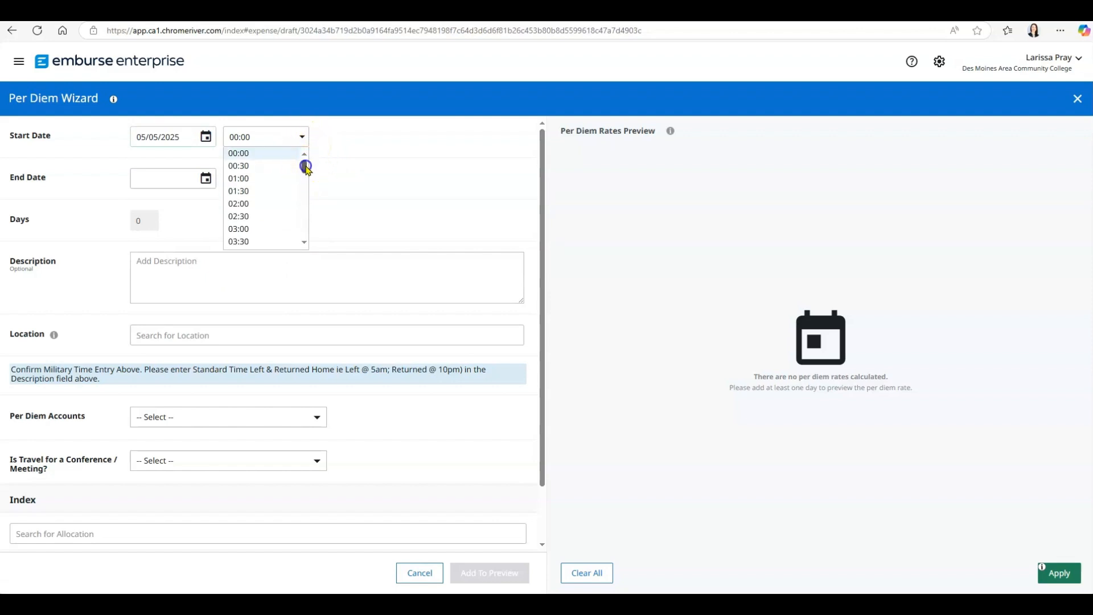
{"action": "left_click_drag", "start_coordinate": [306, 167], "coordinate": [306, 235]}
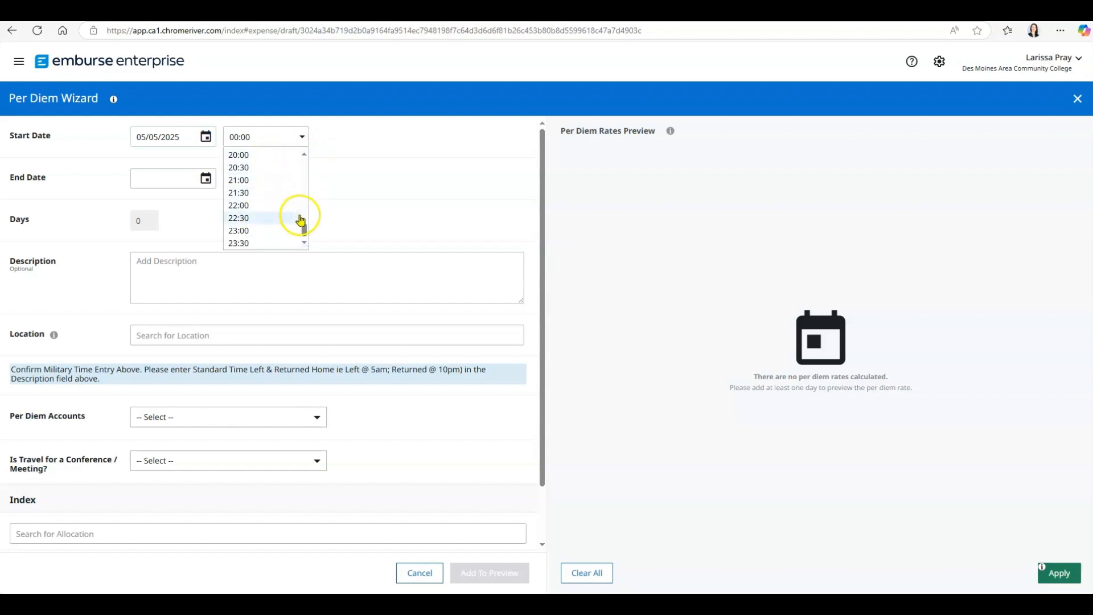
{"action": "left_click_drag", "start_coordinate": [306, 227], "coordinate": [303, 196]}
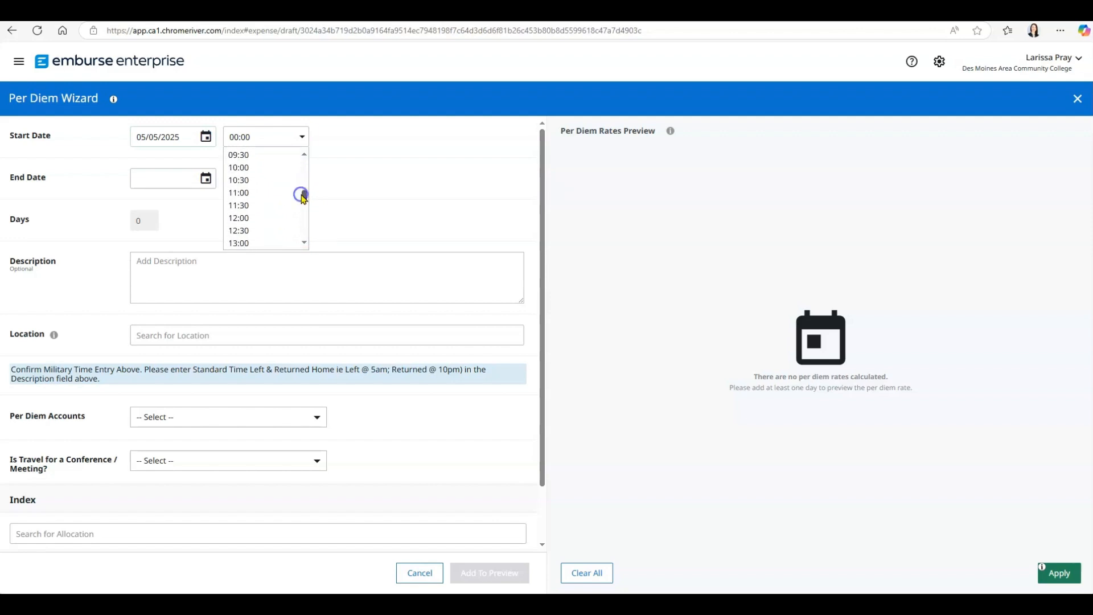
{"action": "left_click", "coordinate": [269, 240]}
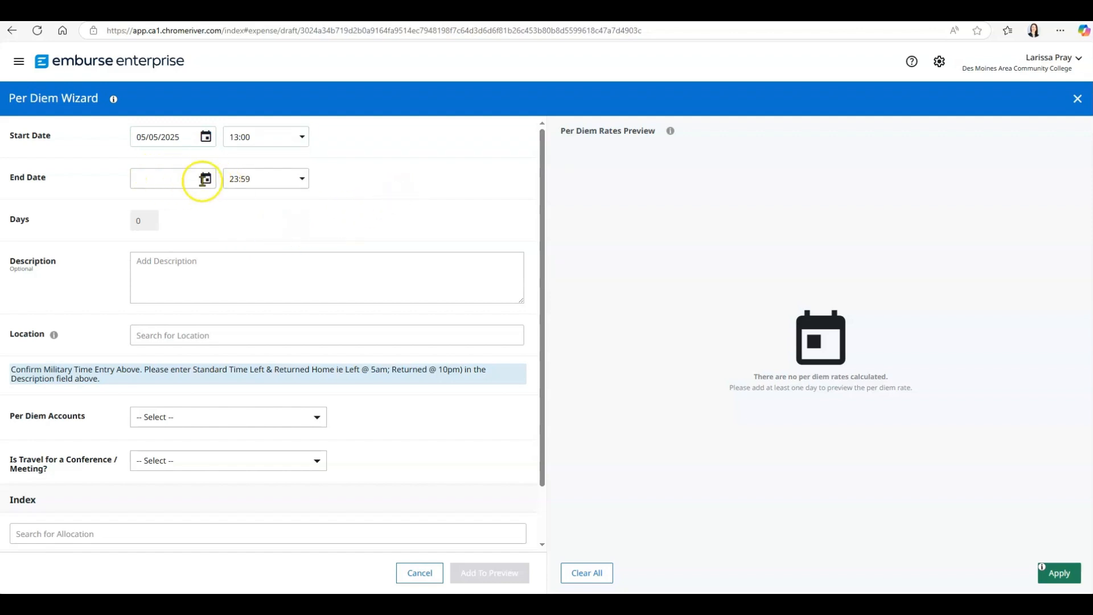
Set the per diem end date to 05/09/2025 and the end time to 20:00.
{"action": "left_click", "coordinate": [206, 178]}
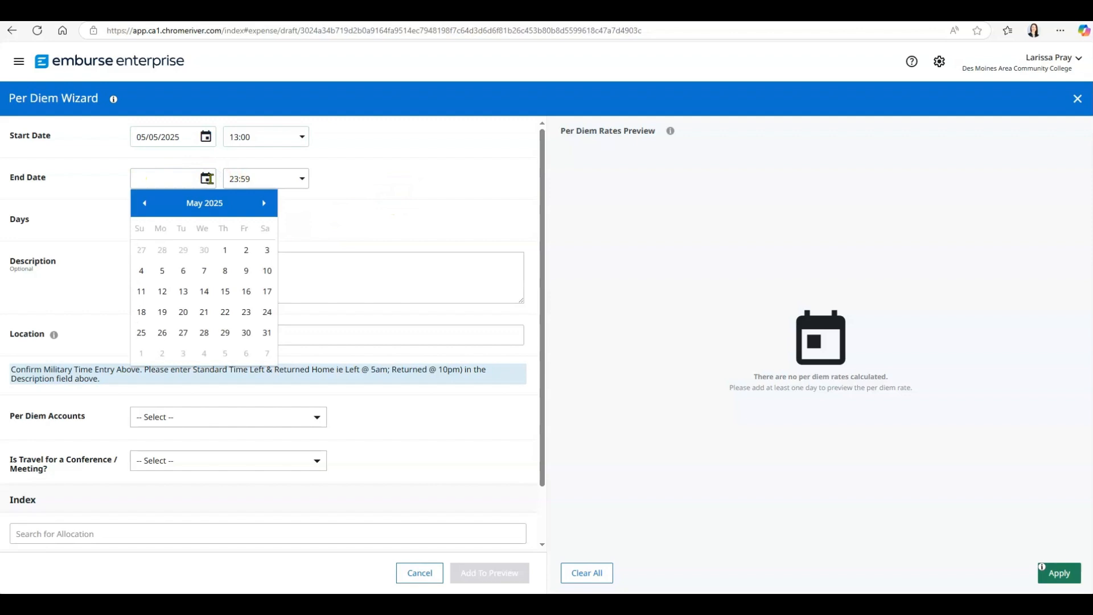
{"action": "left_click", "coordinate": [245, 273]}
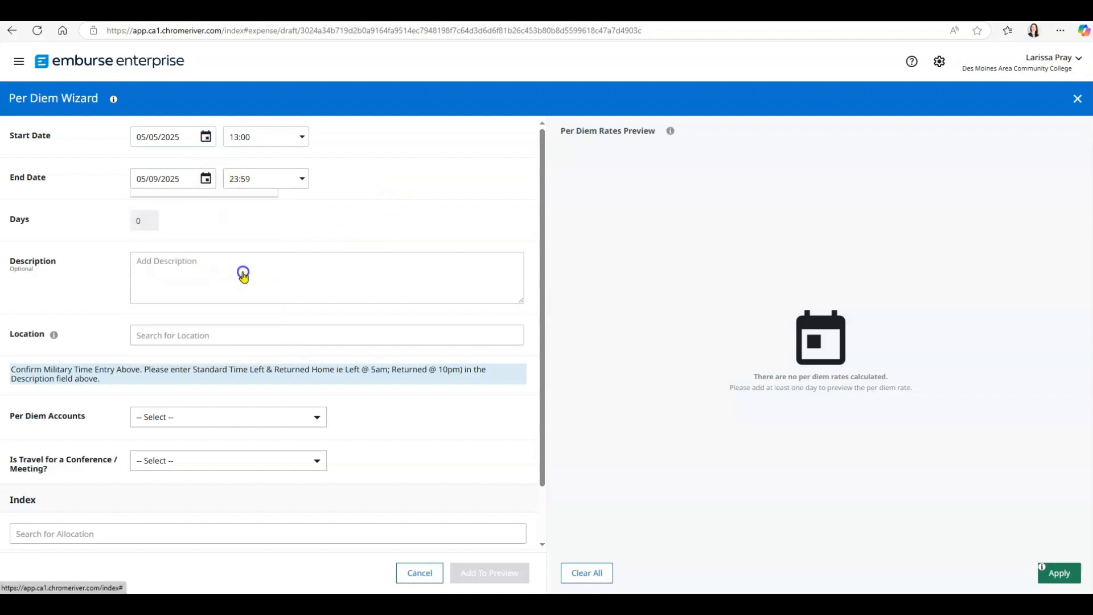
{"action": "left_click", "coordinate": [303, 180]}
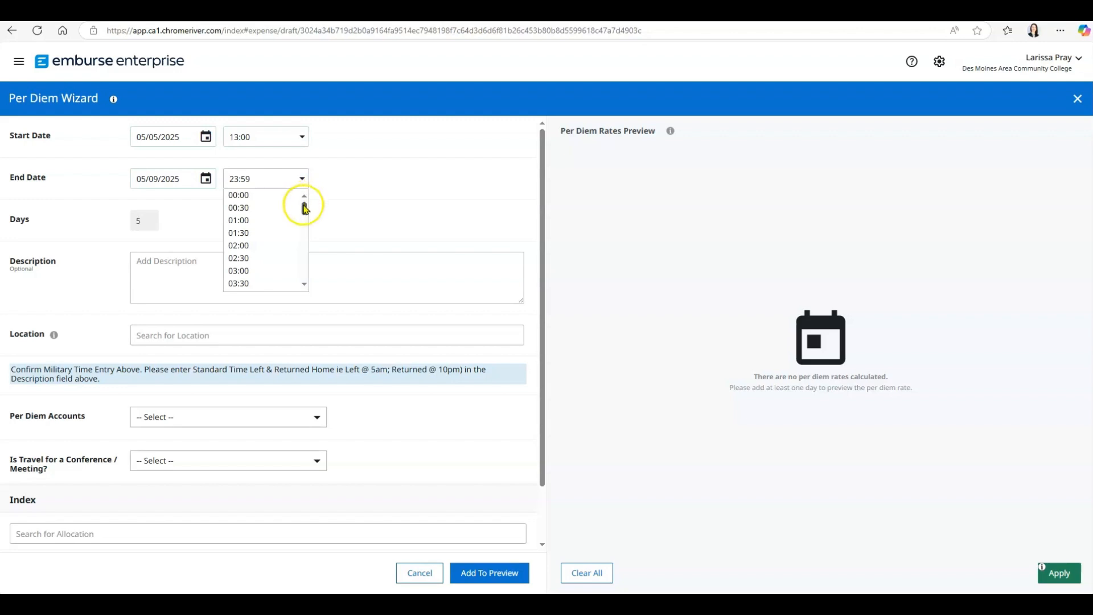
{"action": "left_click_drag", "start_coordinate": [305, 208], "coordinate": [305, 266]}
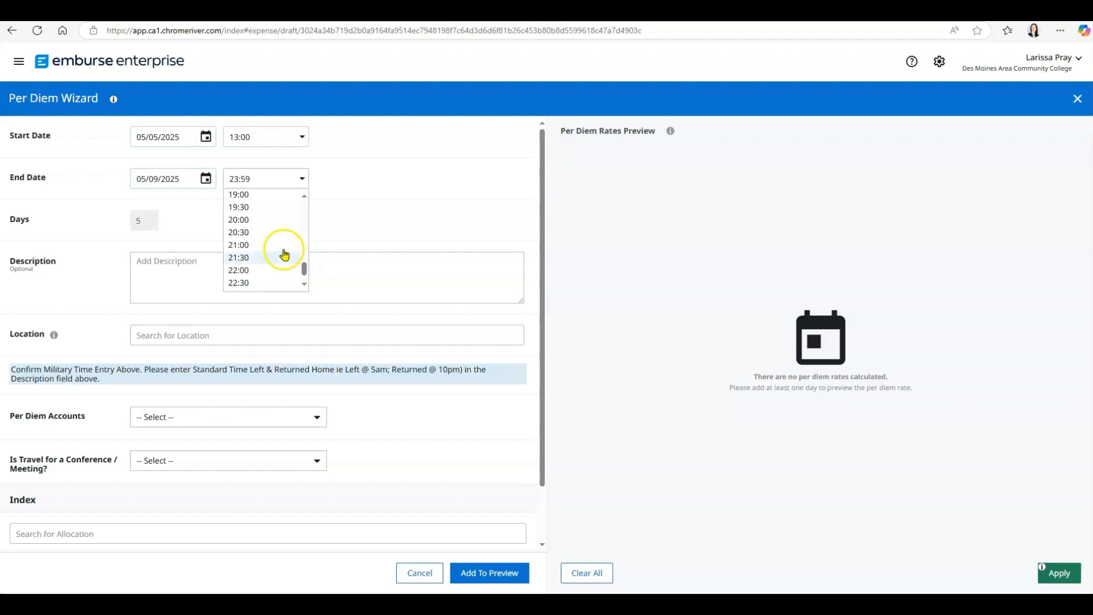
{"action": "left_click", "coordinate": [272, 220]}
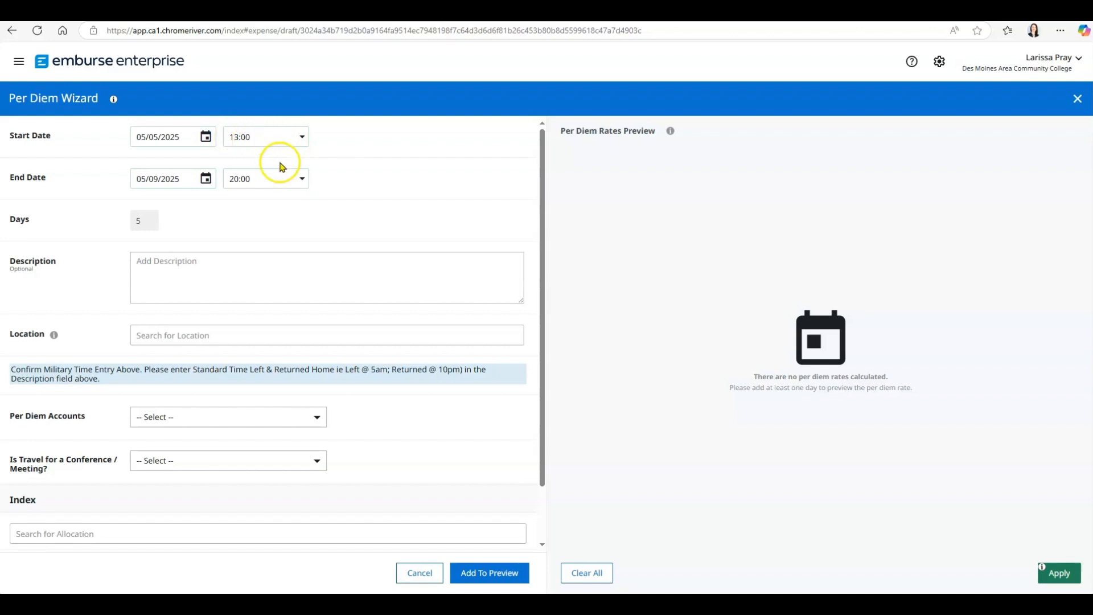
{"action": "left_click", "coordinate": [212, 225]}
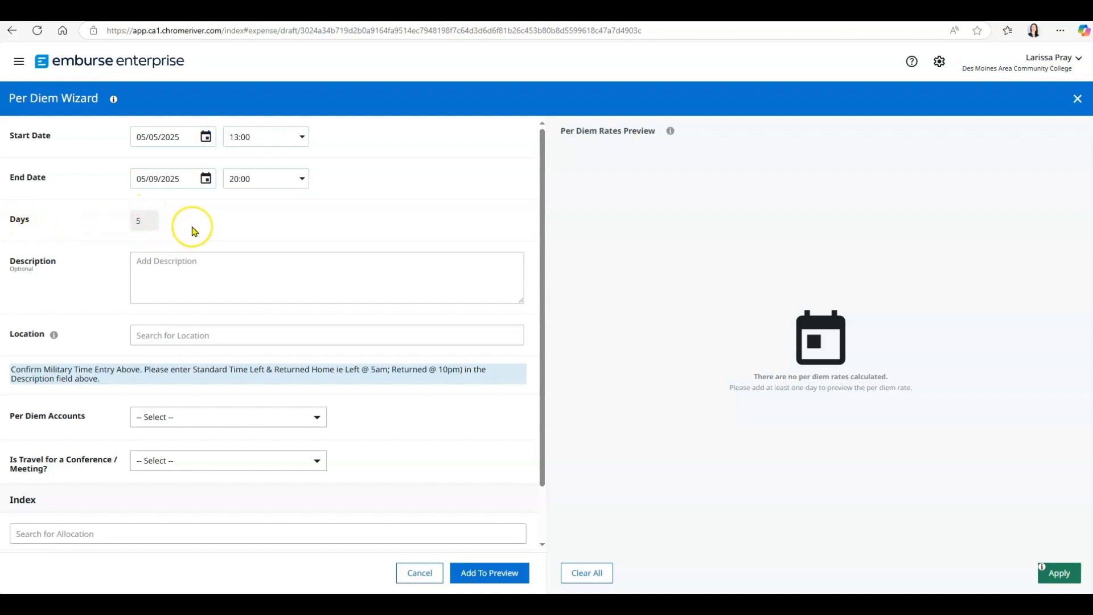
Enter the description "Left home on Monday 5/5 at 1pm and returned home on Friday 5/9 at 8pm" for the per diem.
{"action": "left_click", "coordinate": [161, 263]}
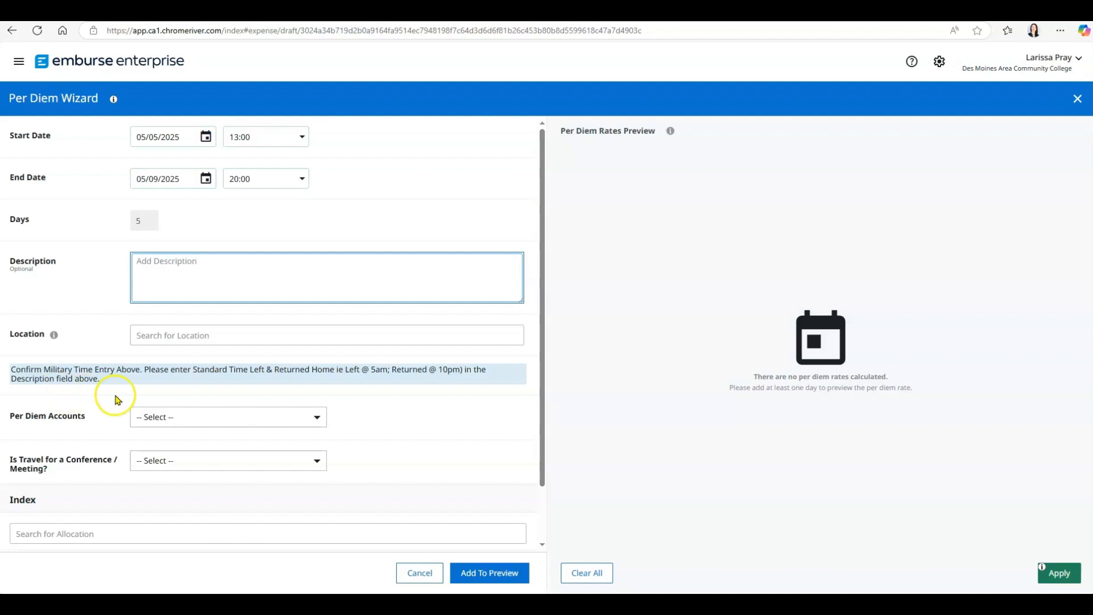
{"action": "left_click", "coordinate": [188, 267]}
{"action": "type", "text": "Left home on Monday 5/5 at 1"}
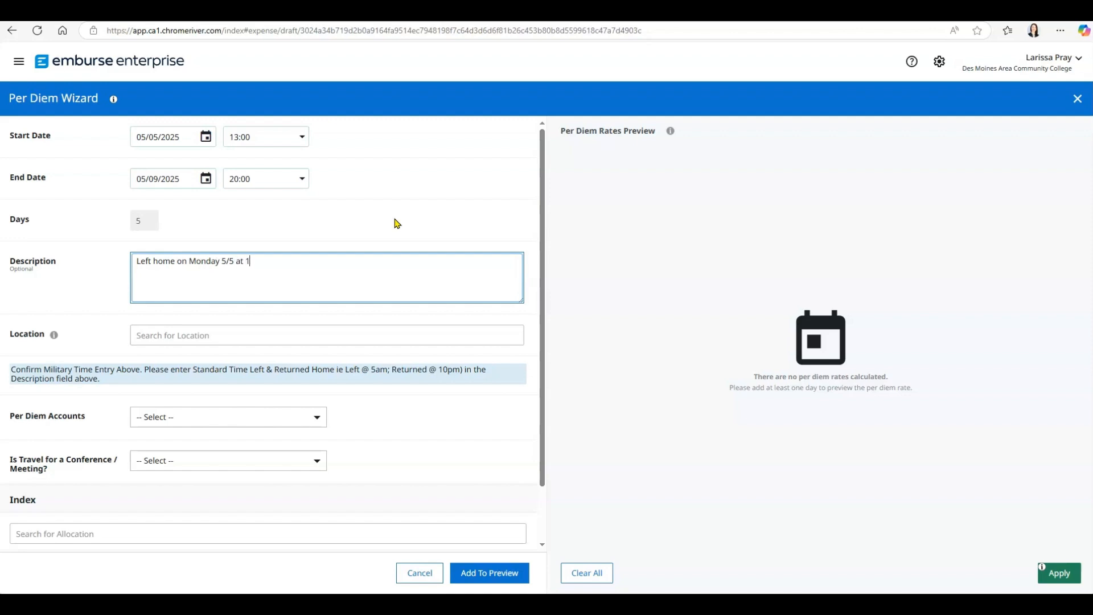
{"action": "type", "text": "pm and returned home on Friday 5/9 at"}
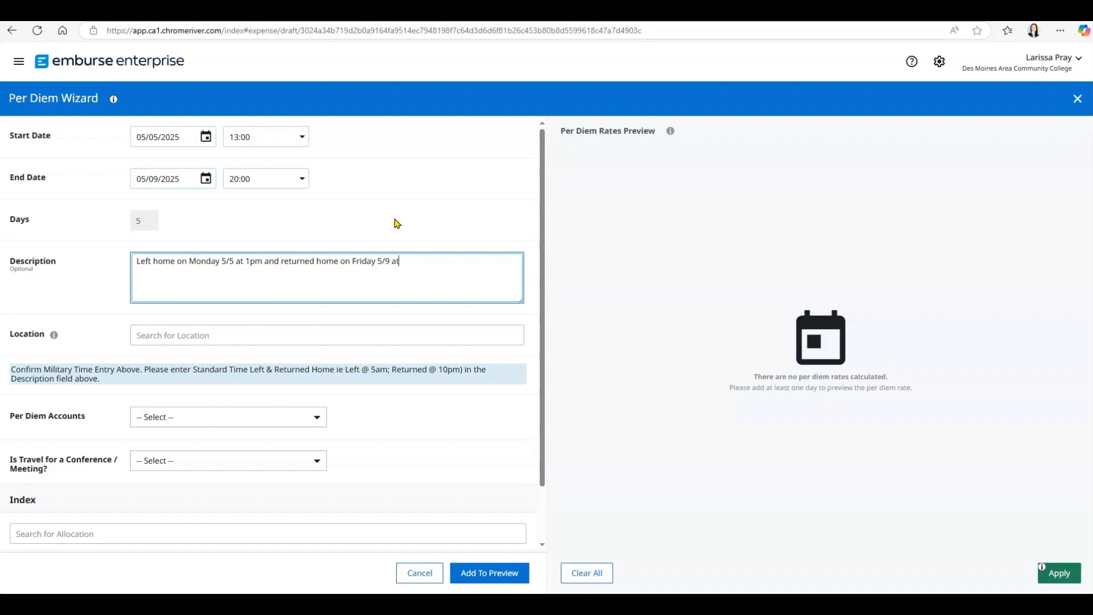
{"action": "type", "text": " 8pm"}
{"action": "left_click", "coordinate": [76, 289]}
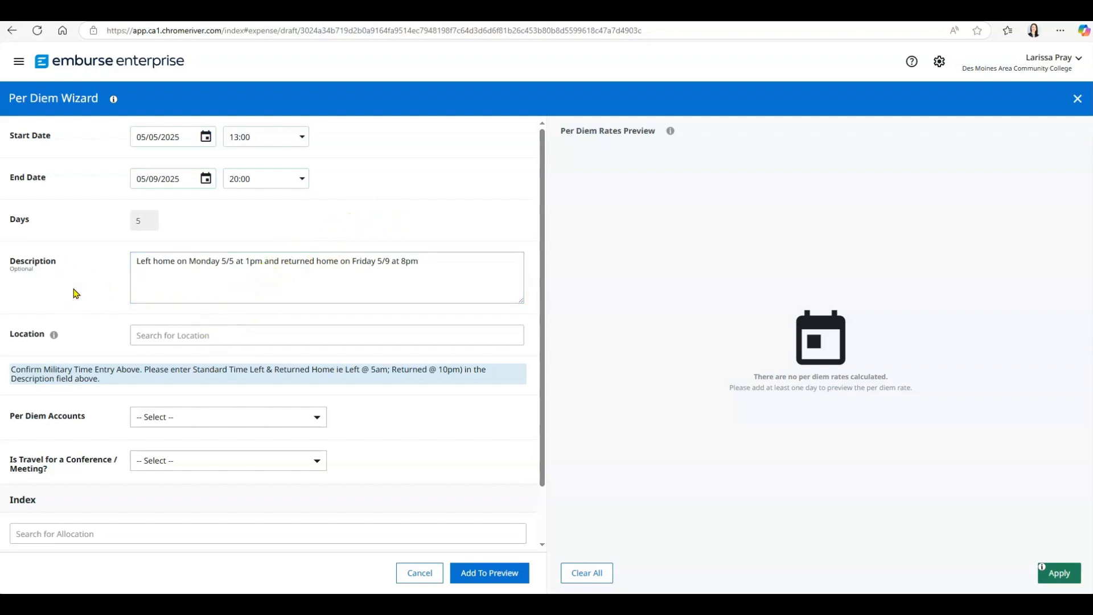
Set the per diem location to Nashville-Davidson County, Tennessee (TN), United States.
{"action": "left_click", "coordinate": [177, 337]}
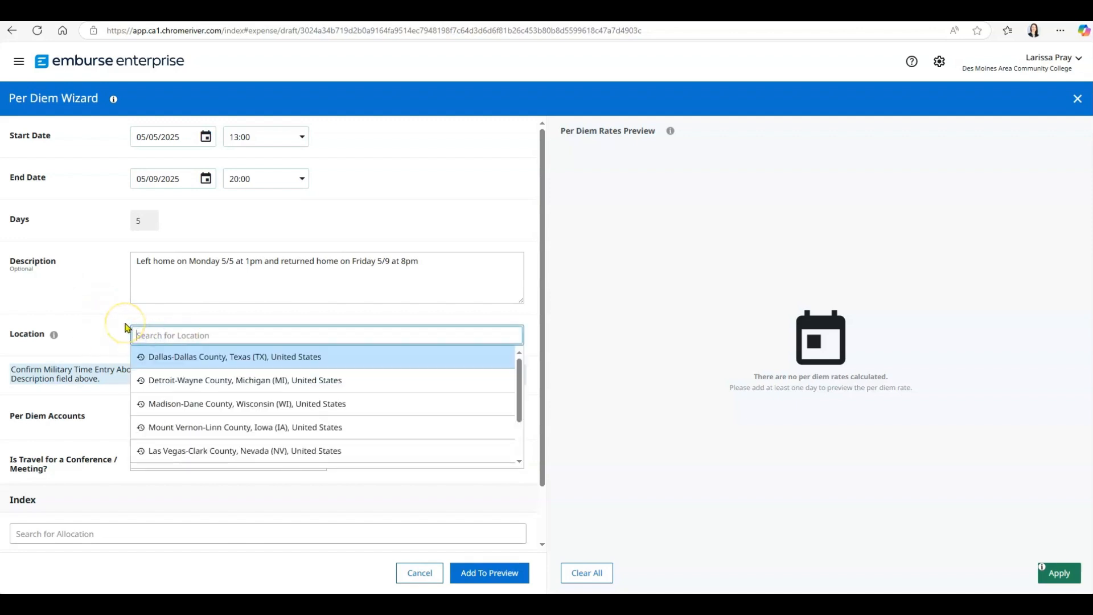
{"action": "type", "text": "Nashville"}
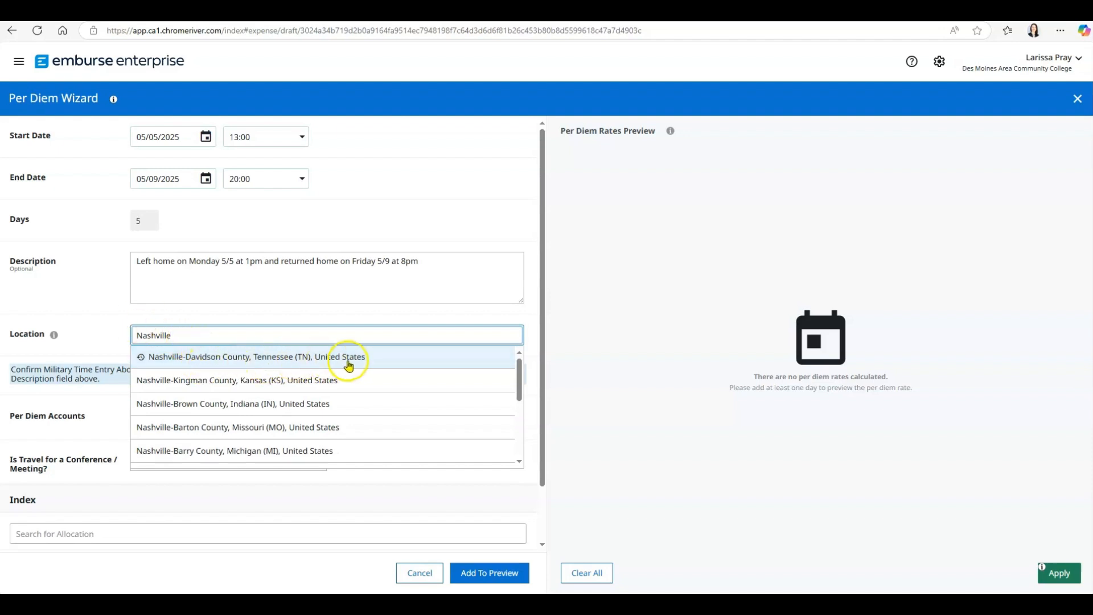
{"action": "left_click", "coordinate": [391, 363]}
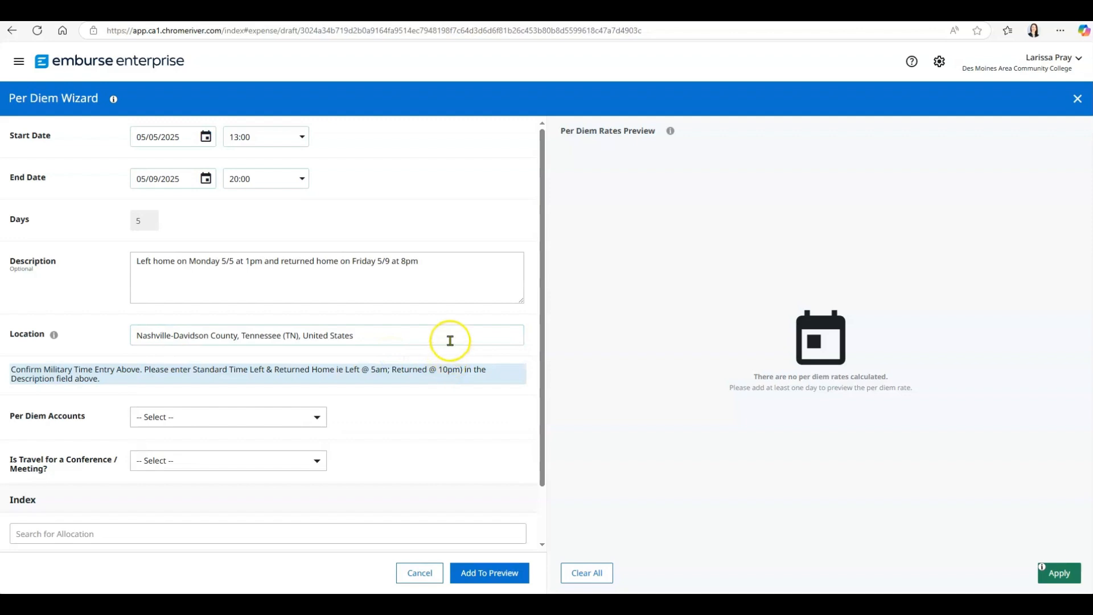
Set the per diem account to Out of State and answer Yes to travel being for a conference or meeting.
{"action": "left_click", "coordinate": [317, 419]}
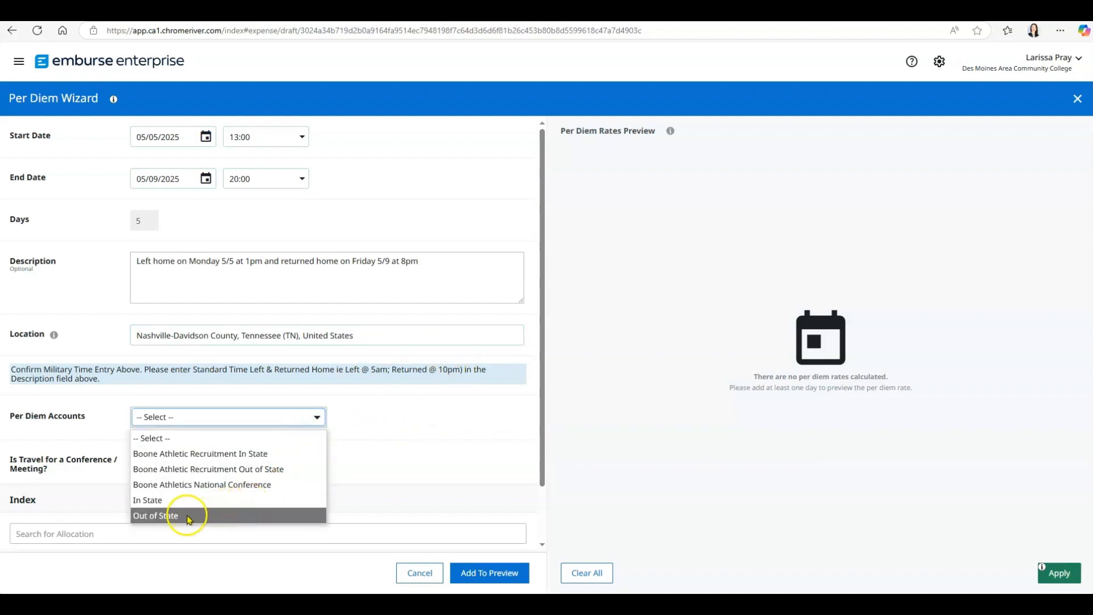
{"action": "left_click", "coordinate": [212, 515]}
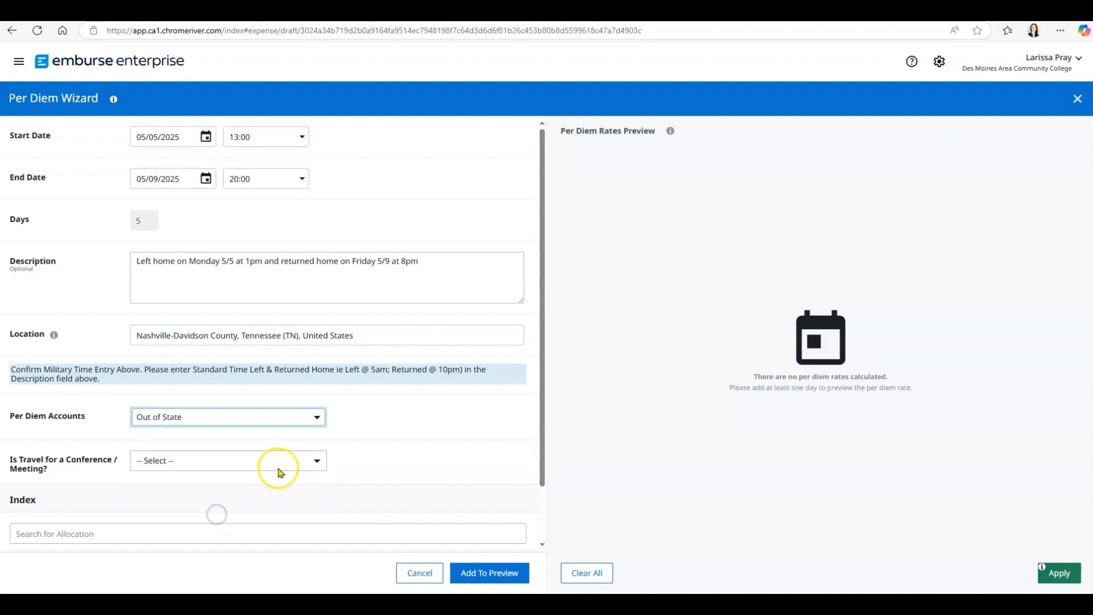
{"action": "scroll", "coordinate": [378, 439], "scroll_direction": "down", "scroll_amount": 1}
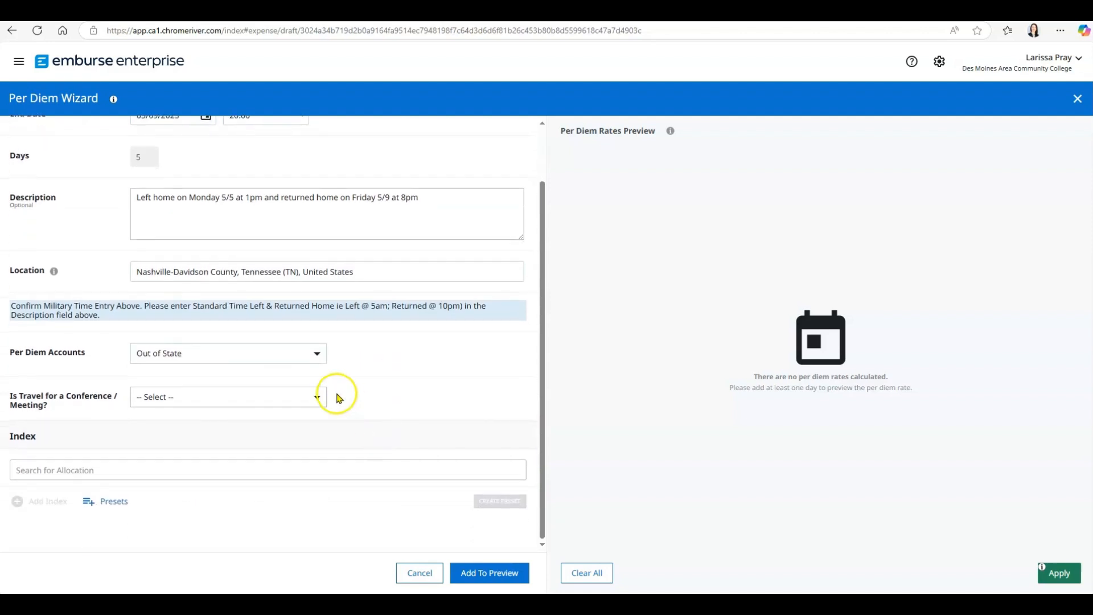
{"action": "left_click", "coordinate": [278, 400]}
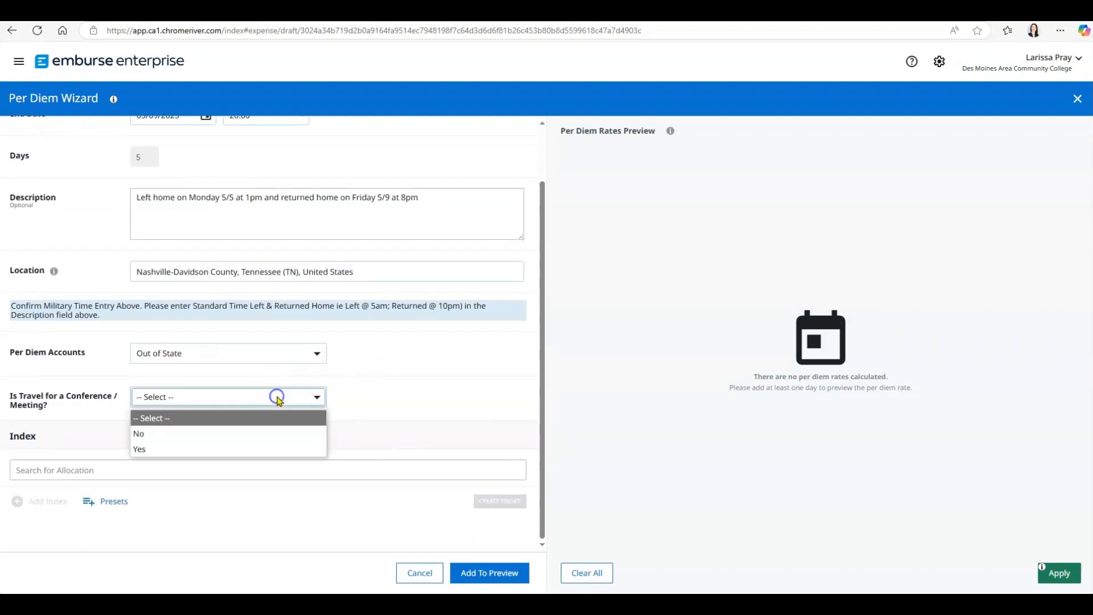
{"action": "left_click", "coordinate": [180, 449]}
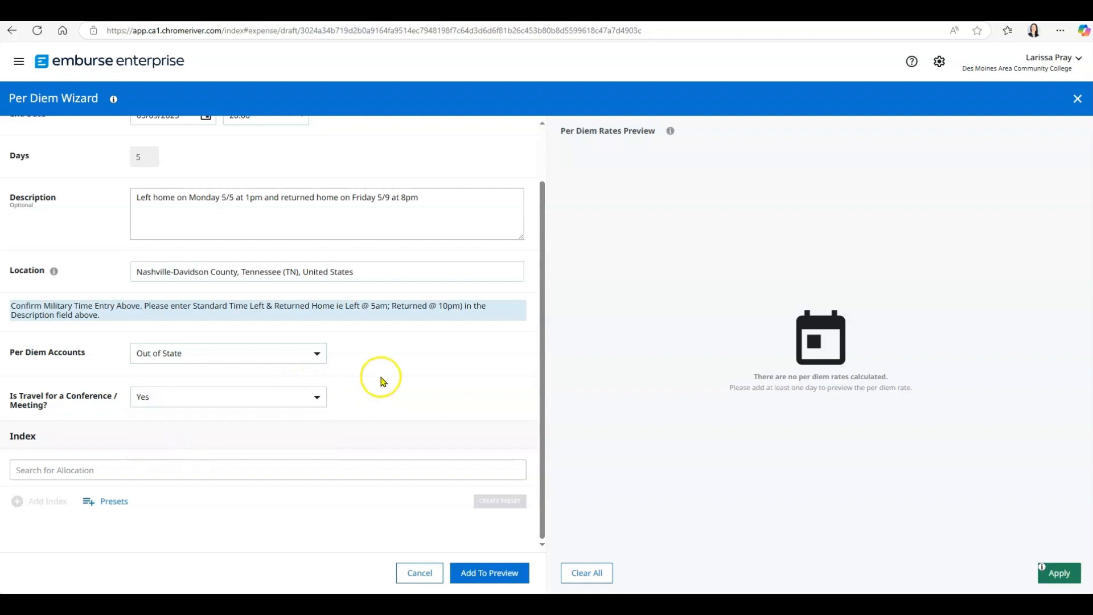
Allocate the per diem to the index CONOFF - Office of Controller and add the days to the rates preview.
{"action": "left_click", "coordinate": [110, 472]}
{"action": "type", "text": "conoff"}
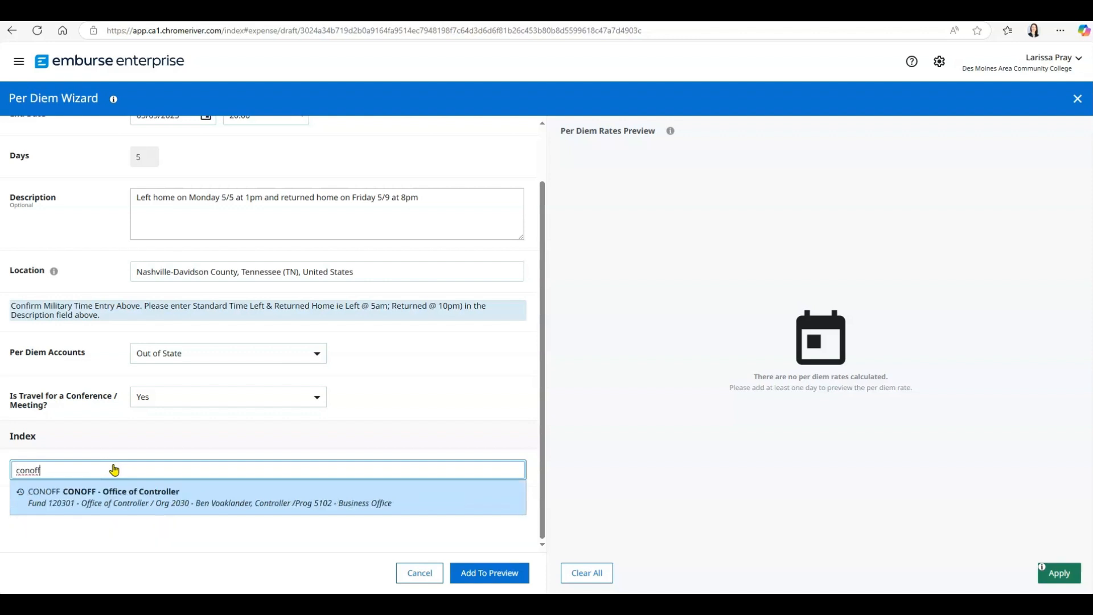
{"action": "left_click", "coordinate": [218, 501]}
{"action": "left_click", "coordinate": [214, 501]}
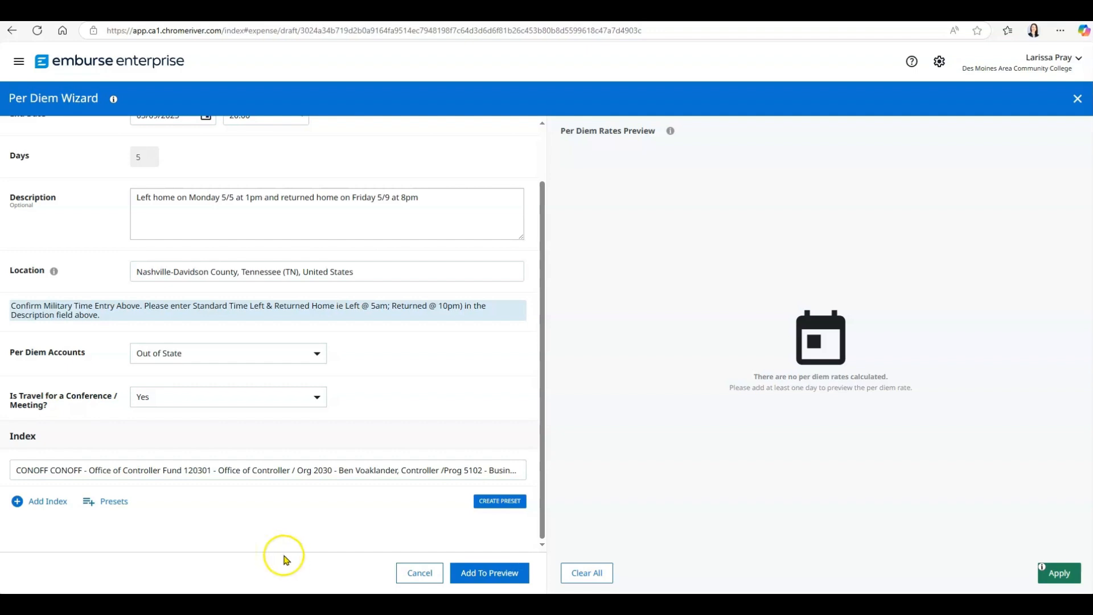
{"action": "left_click", "coordinate": [481, 577]}
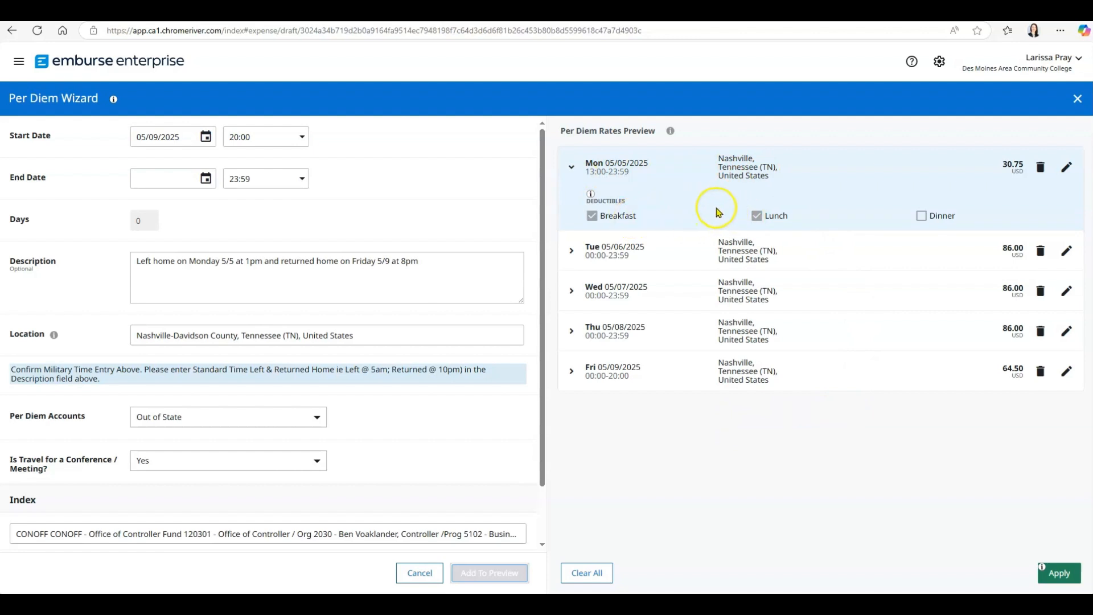
Deduct lunch on Tuesday 05/06, and both breakfast and lunch on Wednesday 05/07 and Thursday 05/08.
{"action": "left_click", "coordinate": [819, 260]}
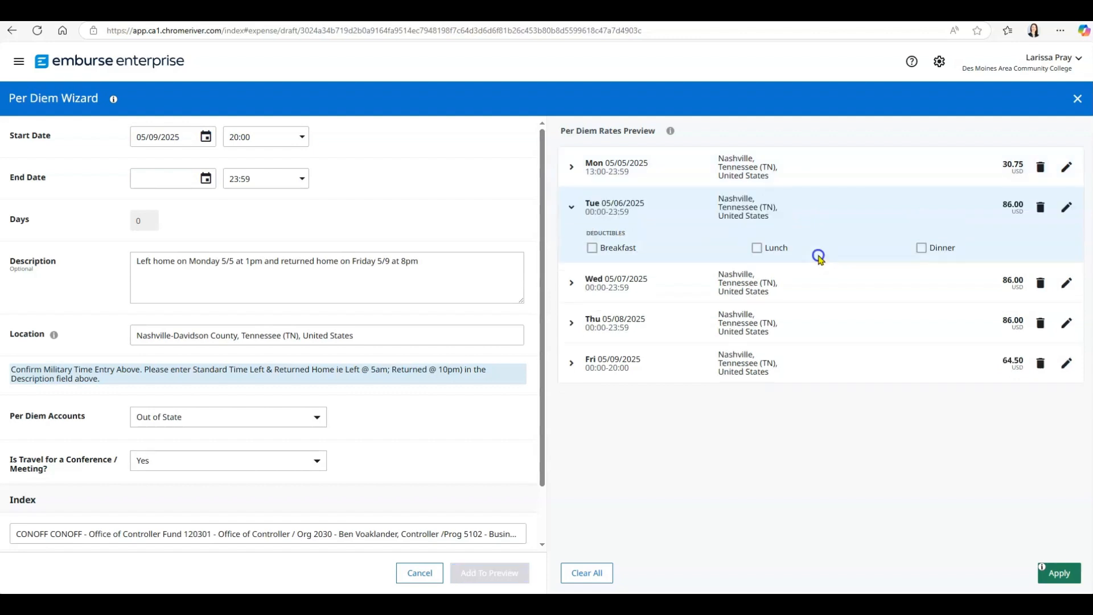
{"action": "left_click", "coordinate": [857, 227]}
{"action": "left_click", "coordinate": [818, 286]}
{"action": "left_click", "coordinate": [592, 288]}
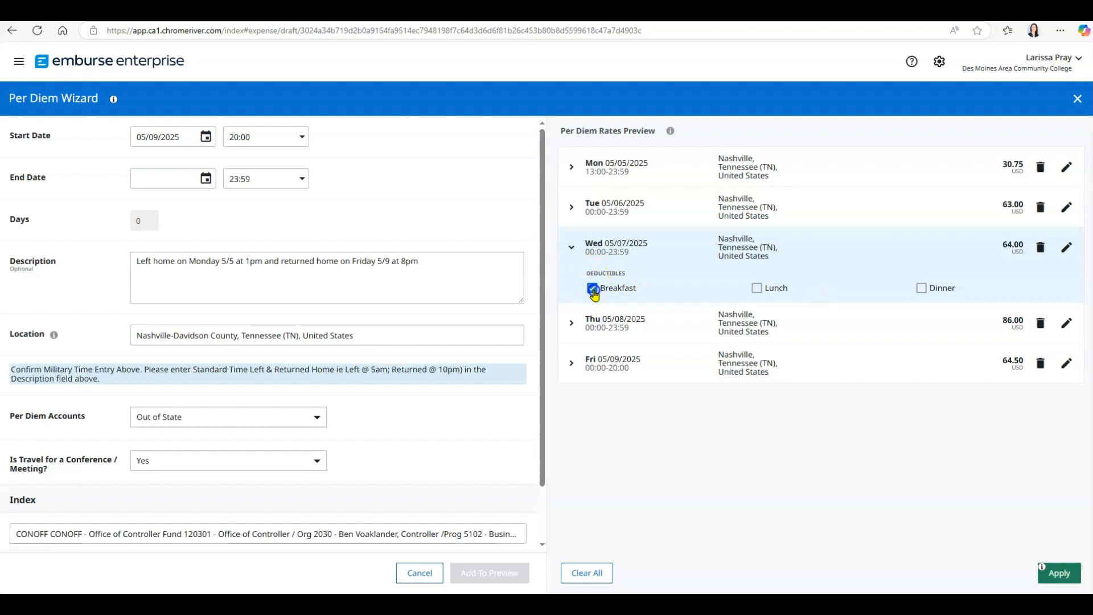
{"action": "left_click", "coordinate": [757, 289]}
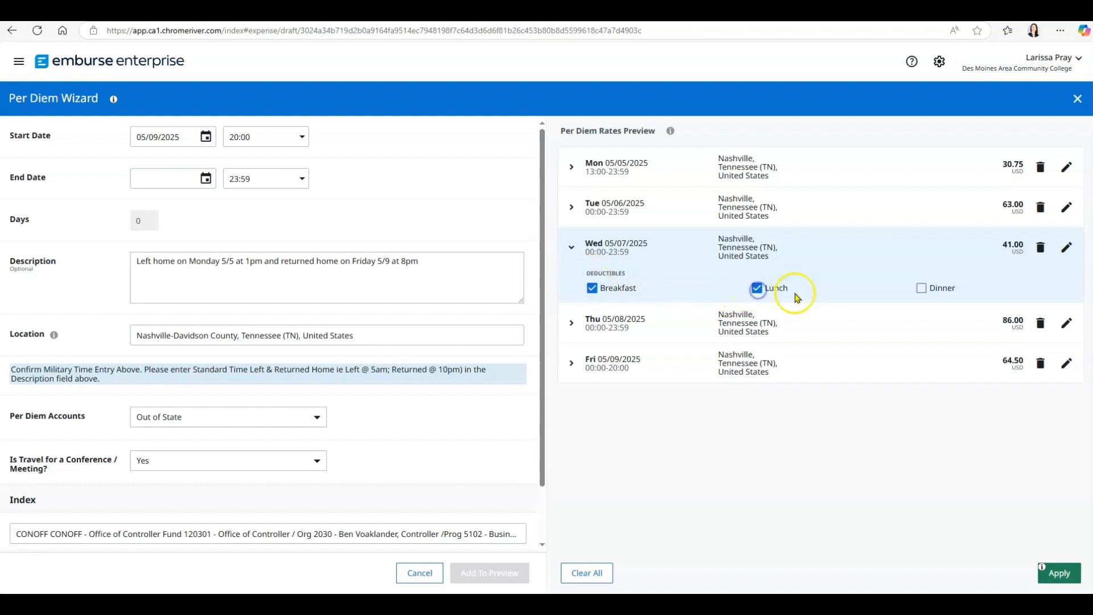
{"action": "left_click", "coordinate": [815, 322]}
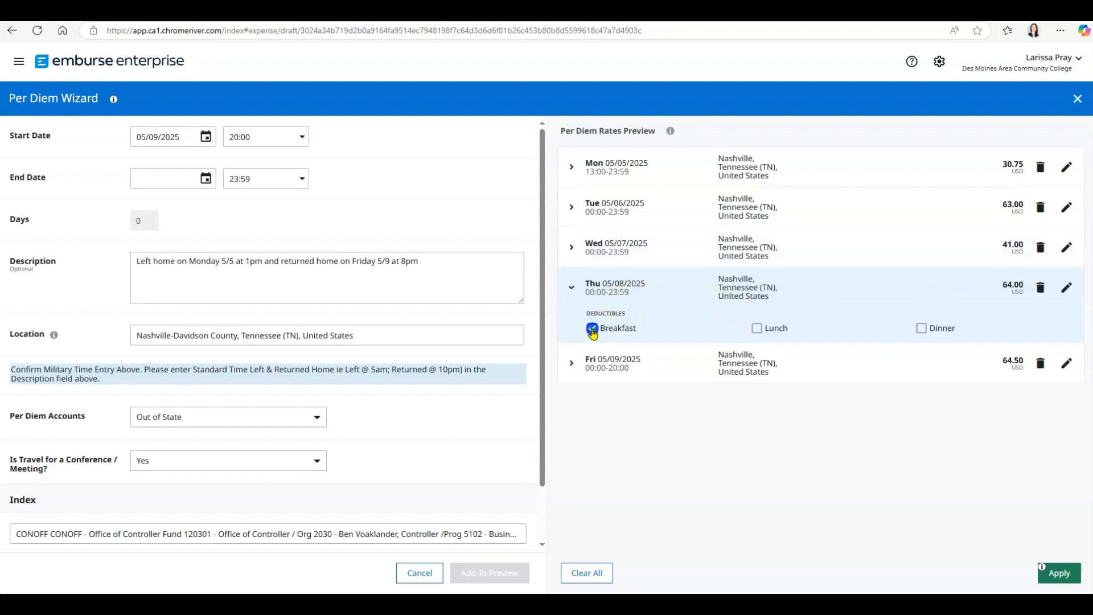
{"action": "left_click", "coordinate": [757, 330]}
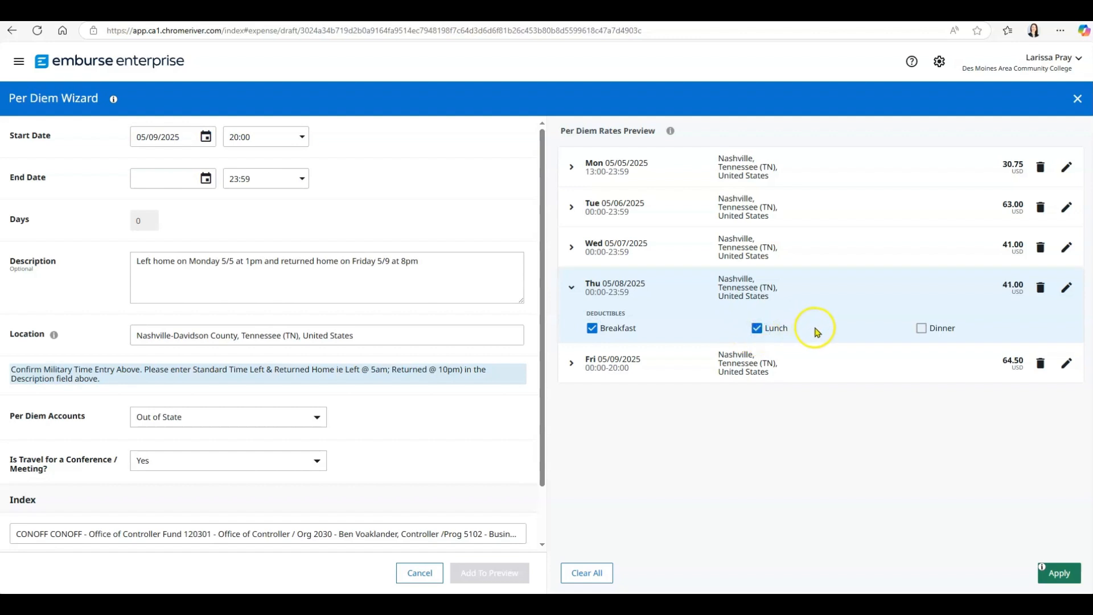
Review the meal deductibles of each day from Friday back to Monday and apply the per diem to the report.
{"action": "left_click", "coordinate": [796, 365]}
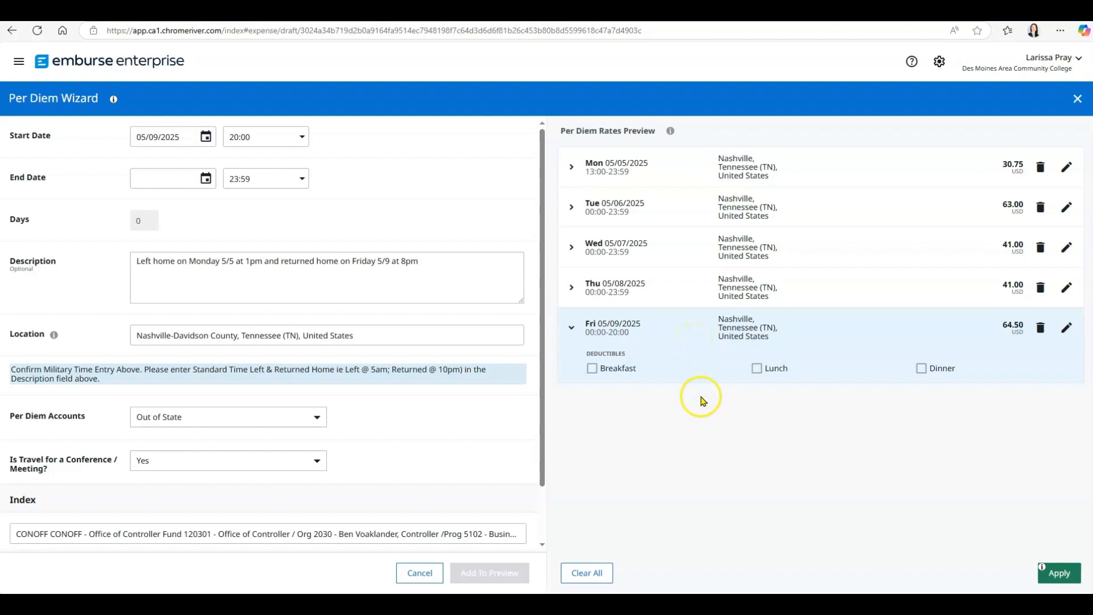
{"action": "left_click", "coordinate": [832, 294]}
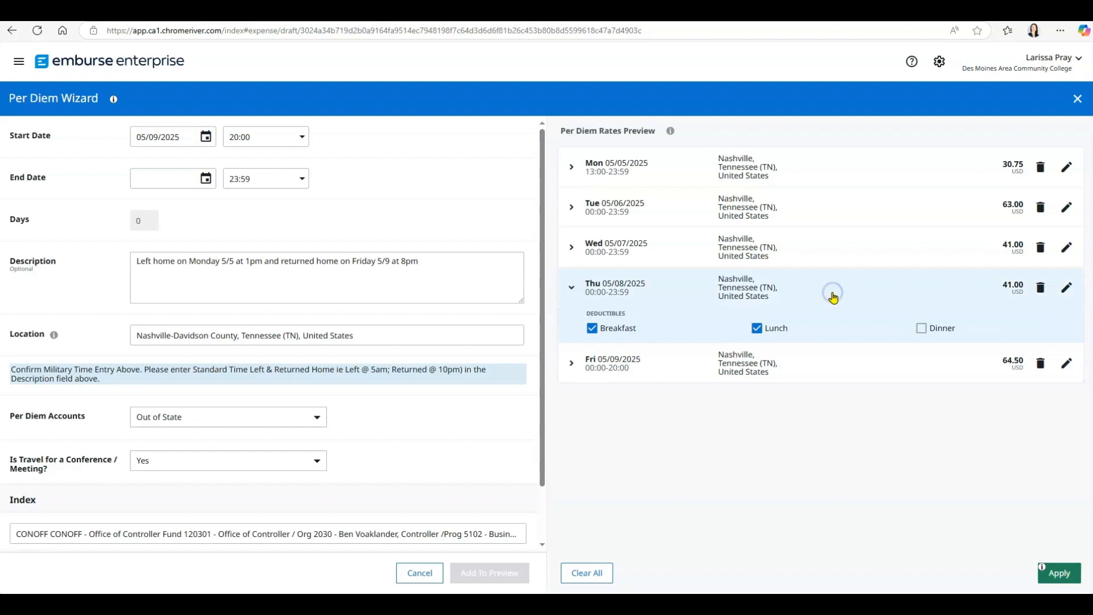
{"action": "left_click", "coordinate": [827, 249]}
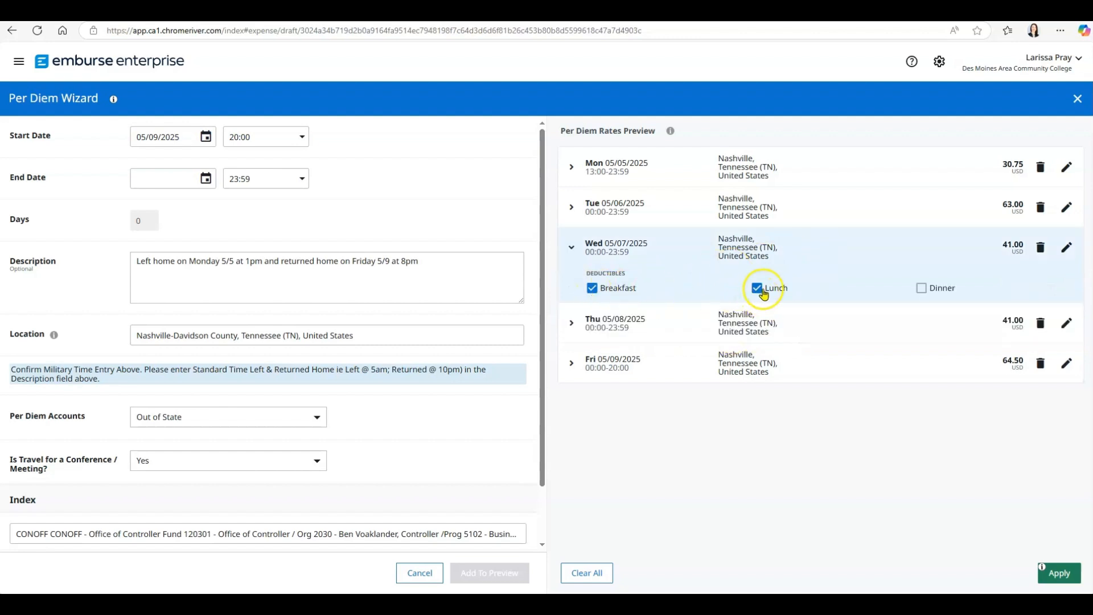
{"action": "left_click", "coordinate": [820, 205]}
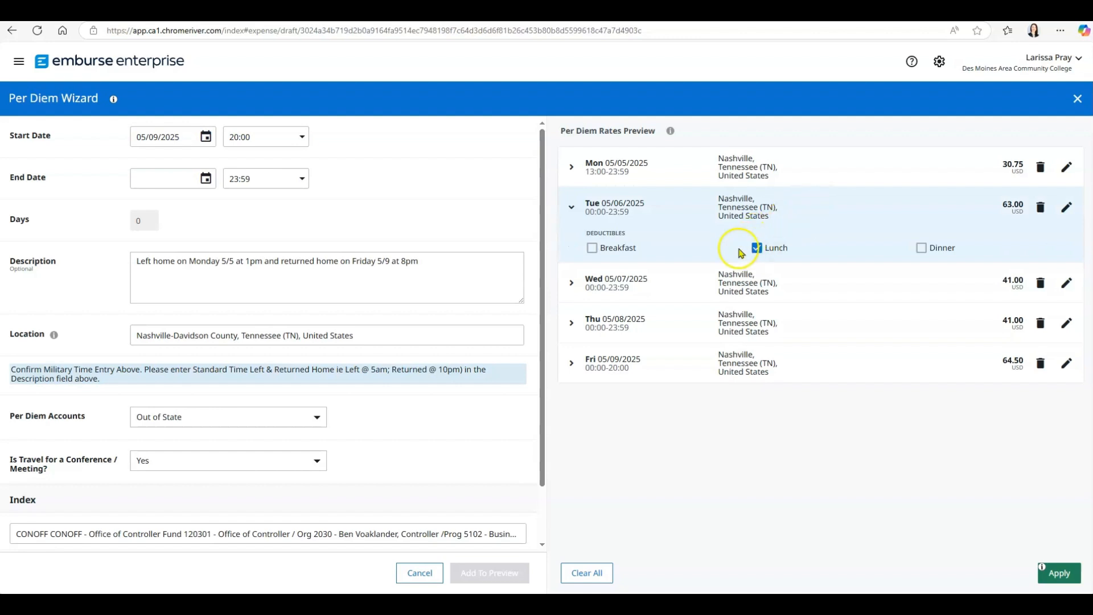
{"action": "left_click", "coordinate": [824, 168]}
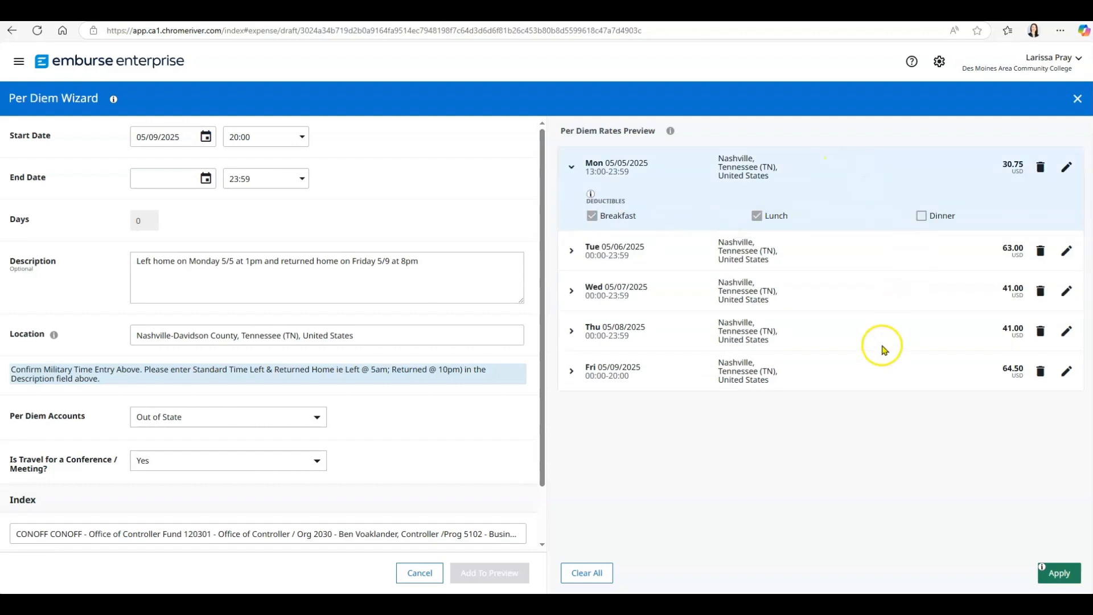
{"action": "left_click", "coordinate": [1060, 573]}
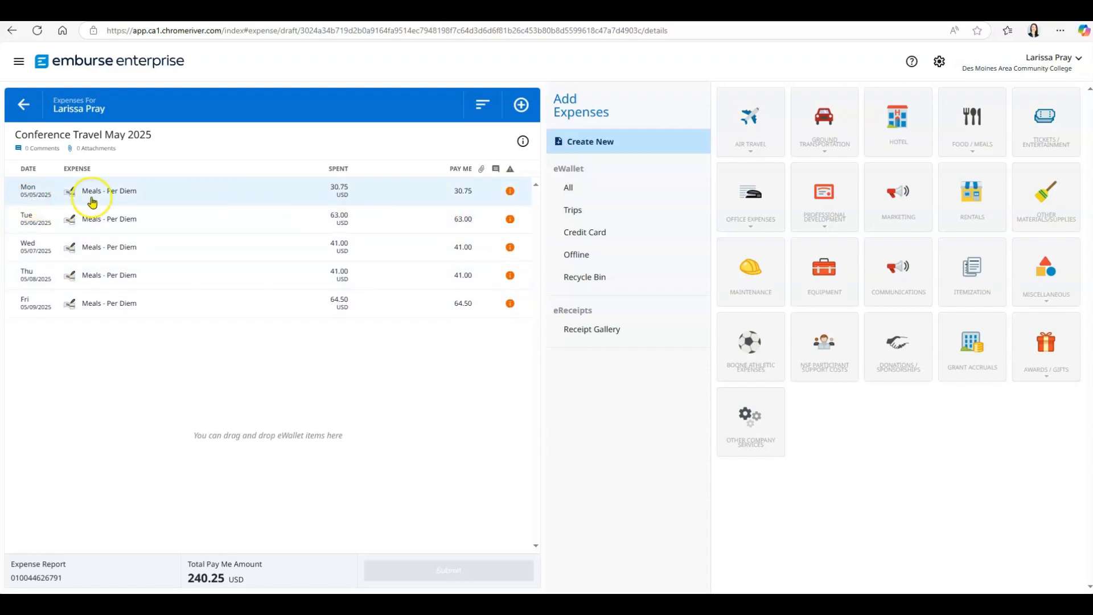
Attach the file Emburse in Motion Schedule as the agenda to the Monday 05/05/2025 Meals - Per Diem expense.
{"action": "left_click", "coordinate": [488, 199]}
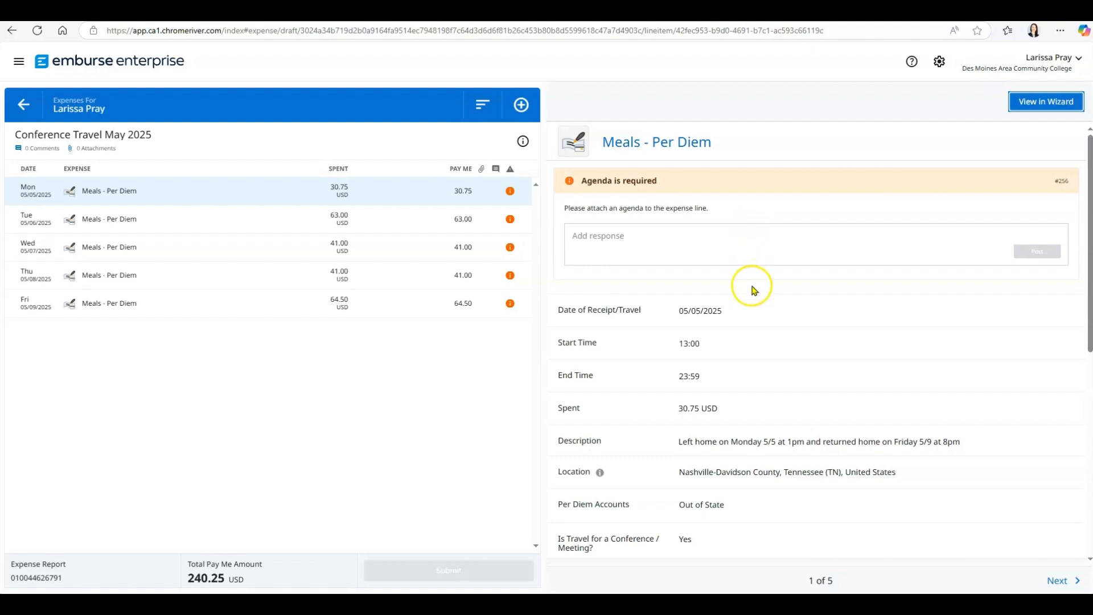
{"action": "scroll", "coordinate": [766, 410], "scroll_direction": "down", "scroll_amount": 4}
{"action": "scroll", "coordinate": [774, 441], "scroll_direction": "down", "scroll_amount": 3}
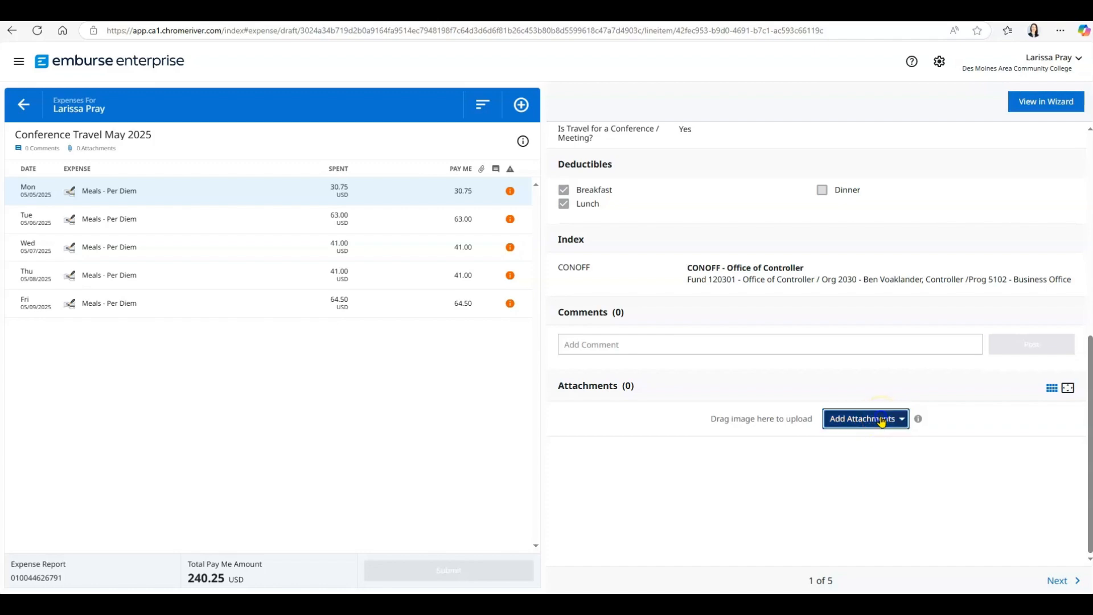
{"action": "left_click", "coordinate": [882, 420]}
{"action": "left_click", "coordinate": [853, 472]}
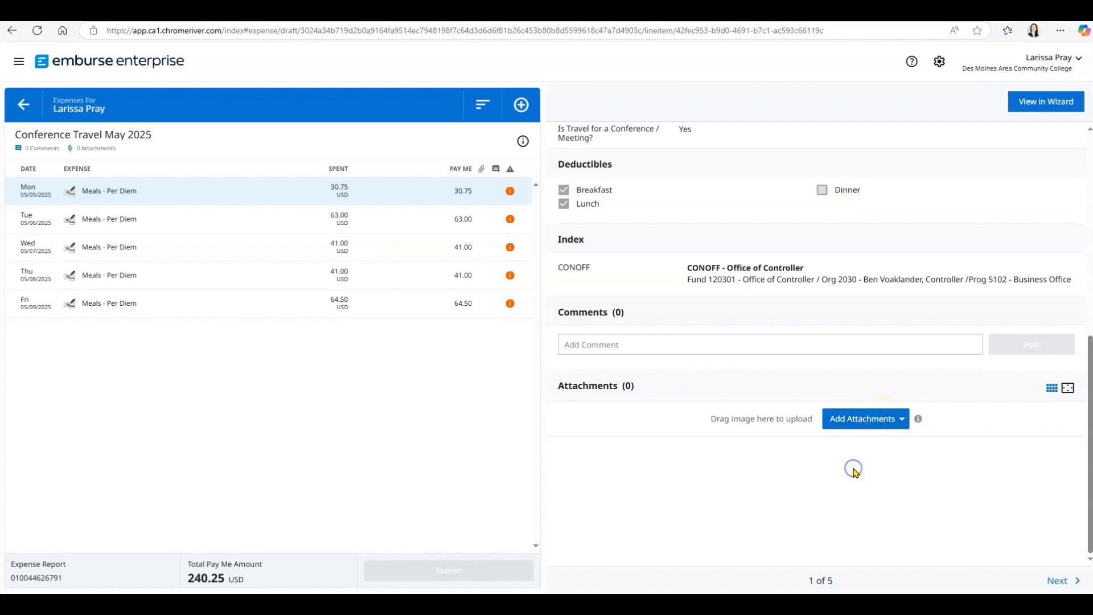
{"action": "left_click", "coordinate": [148, 151]}
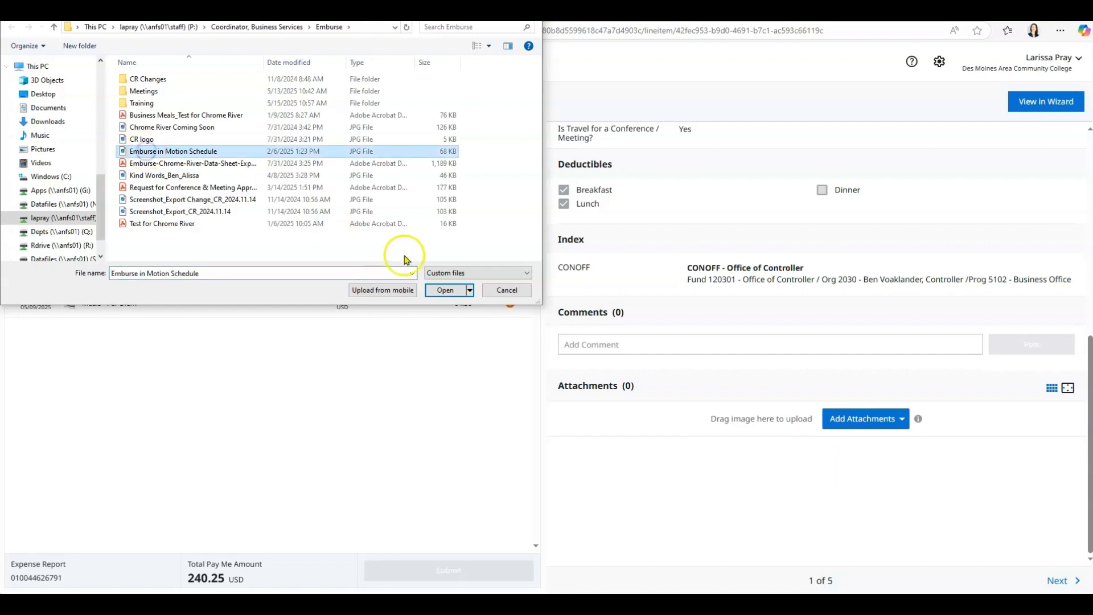
{"action": "left_click", "coordinate": [446, 291]}
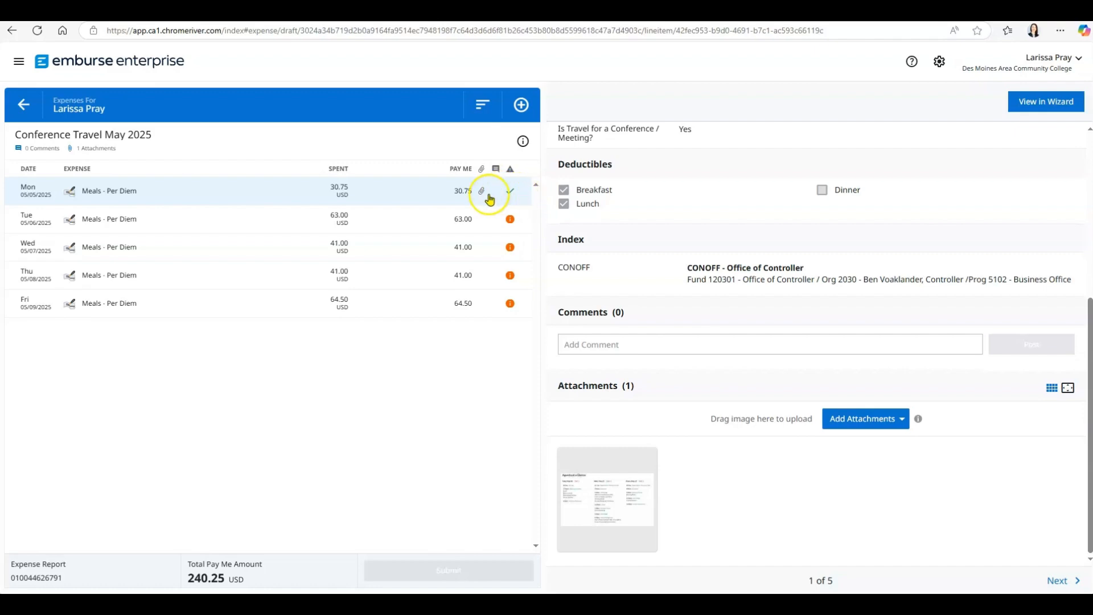
Attach the file Emburse in Motion Schedule as the agenda to the Tuesday 05/06/2025 Meals - Per Diem expense.
{"action": "left_click", "coordinate": [369, 216]}
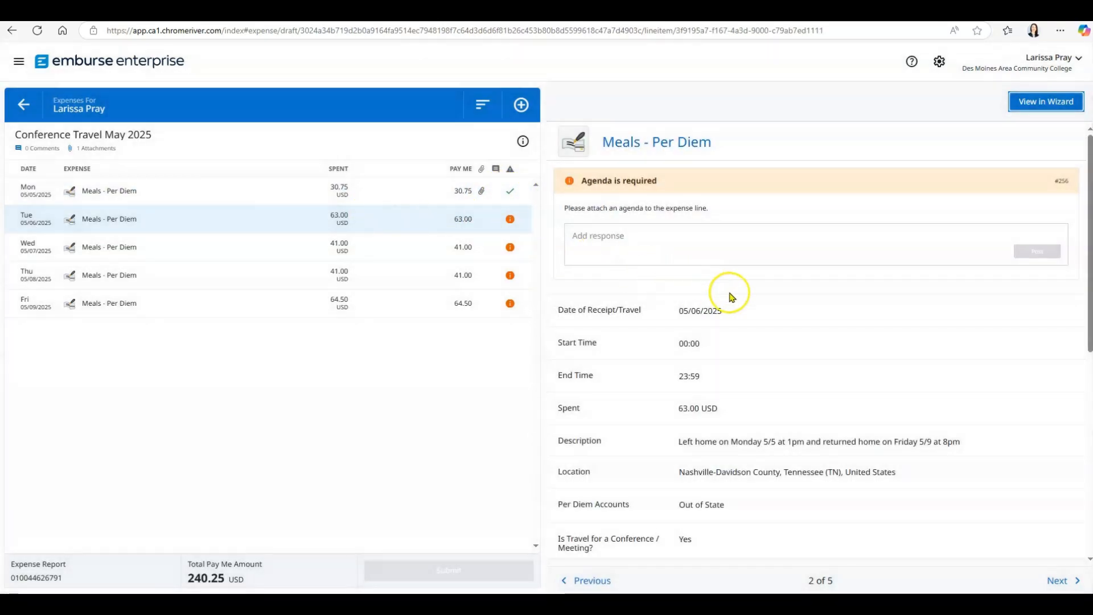
{"action": "scroll", "coordinate": [780, 310], "scroll_direction": "down", "scroll_amount": 3}
{"action": "scroll", "coordinate": [780, 316], "scroll_direction": "down", "scroll_amount": 3}
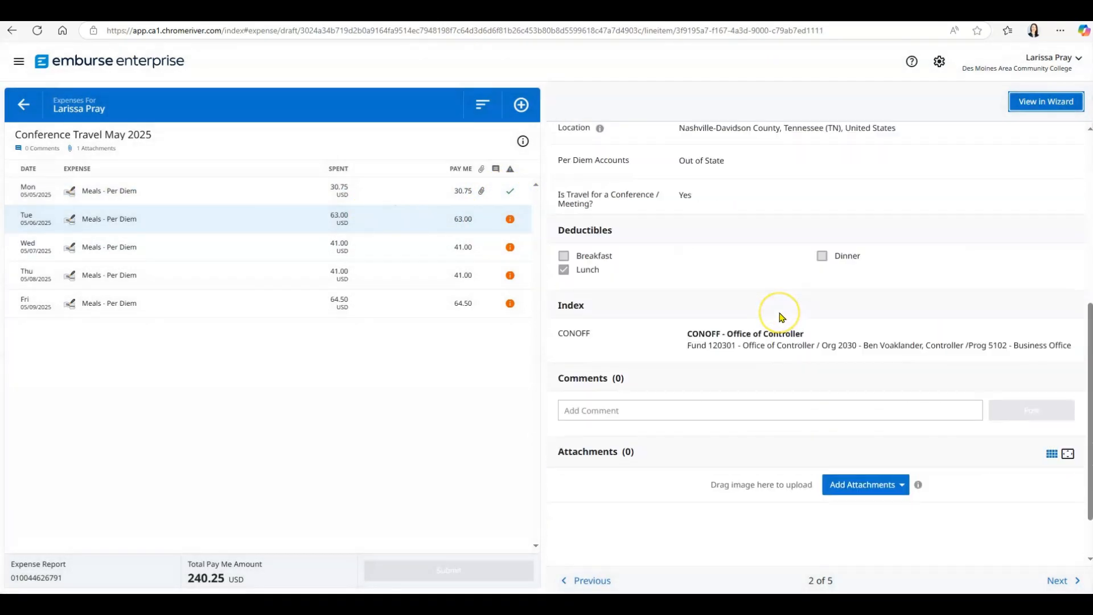
{"action": "scroll", "coordinate": [780, 311], "scroll_direction": "down", "scroll_amount": 1}
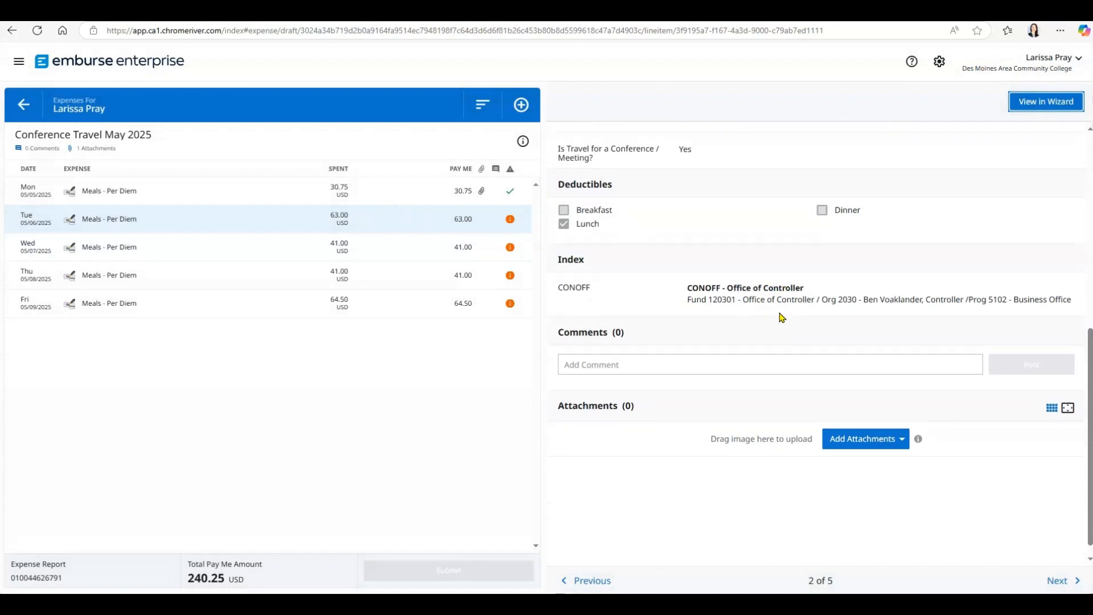
{"action": "left_click", "coordinate": [838, 427]}
{"action": "left_click", "coordinate": [815, 473]}
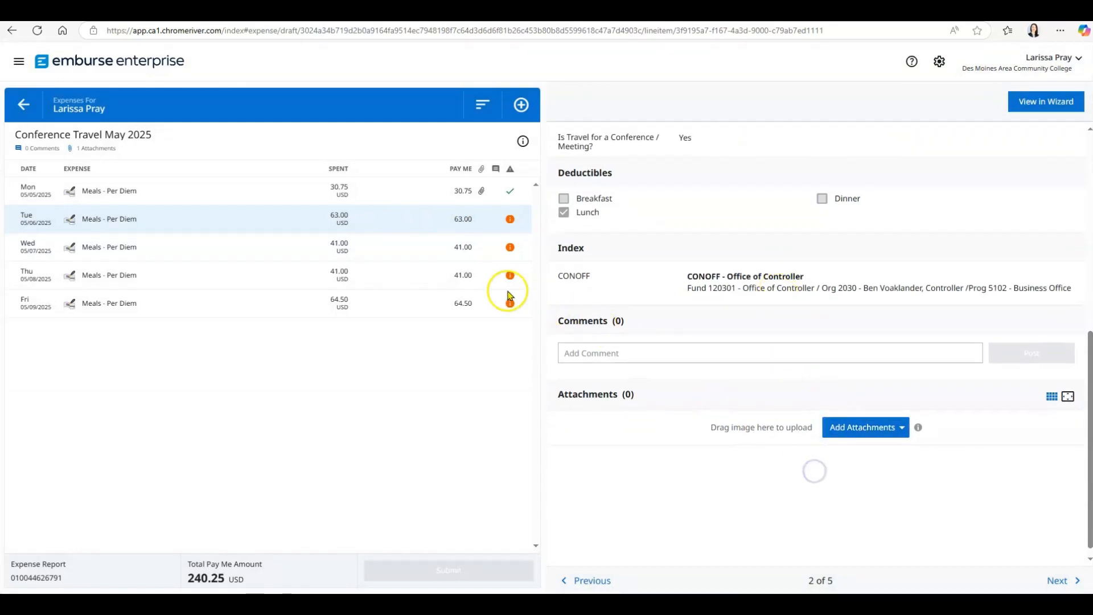
{"action": "left_click", "coordinate": [178, 151]}
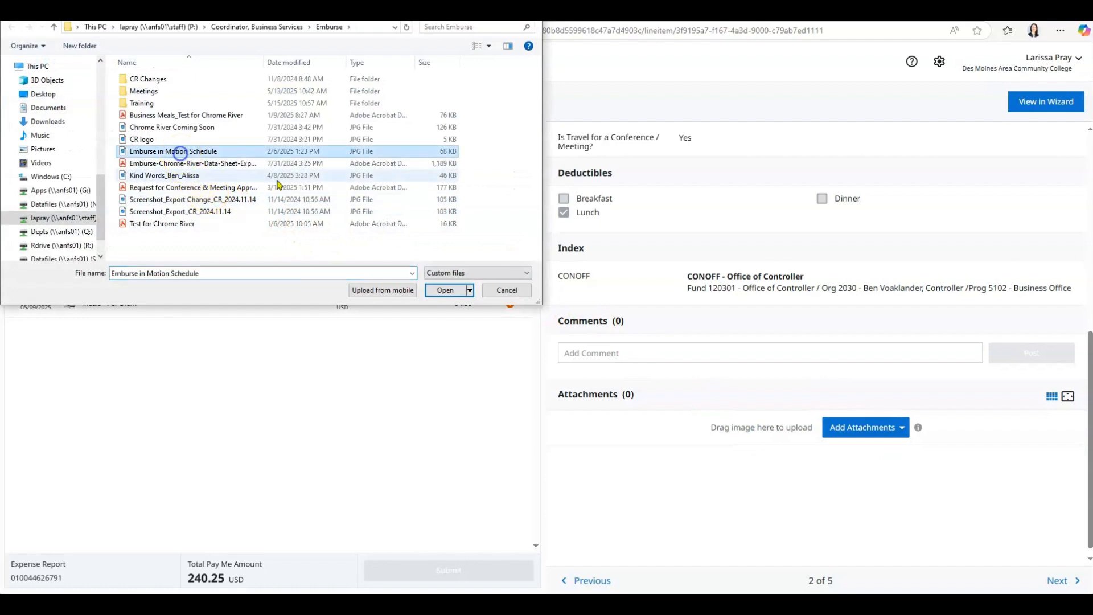
{"action": "left_click", "coordinate": [442, 290]}
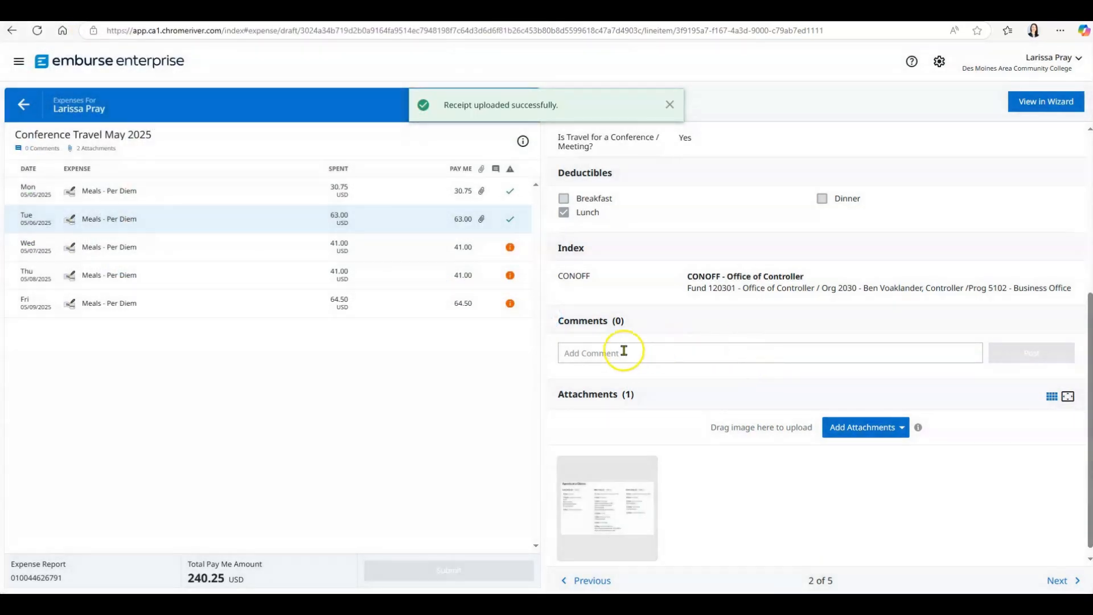
Post the comment "Dinner provided by conference but because there were no gluten free options, I had to eat elsewhere." on Tuesday's per diem.
{"action": "scroll", "coordinate": [708, 342], "scroll_direction": "up", "scroll_amount": 1}
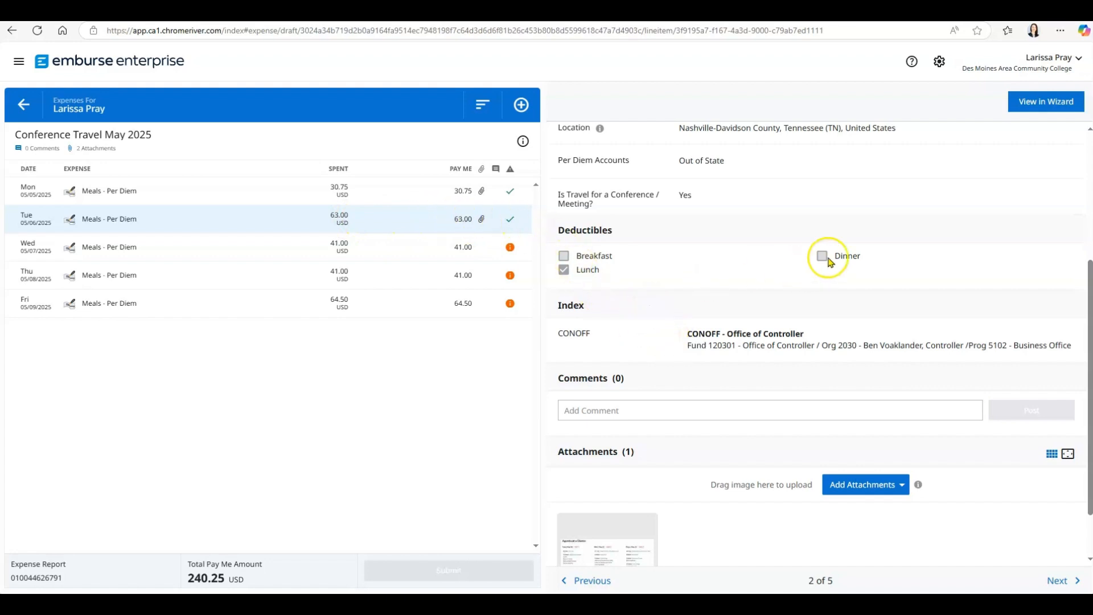
{"action": "left_click", "coordinate": [640, 410]}
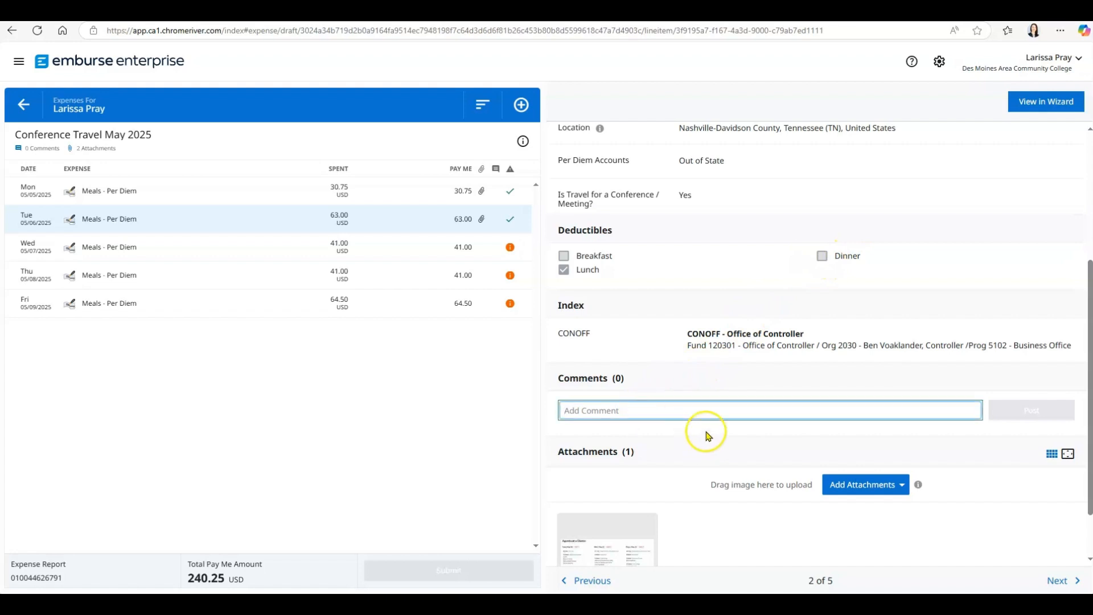
{"action": "type", "text": "D"}
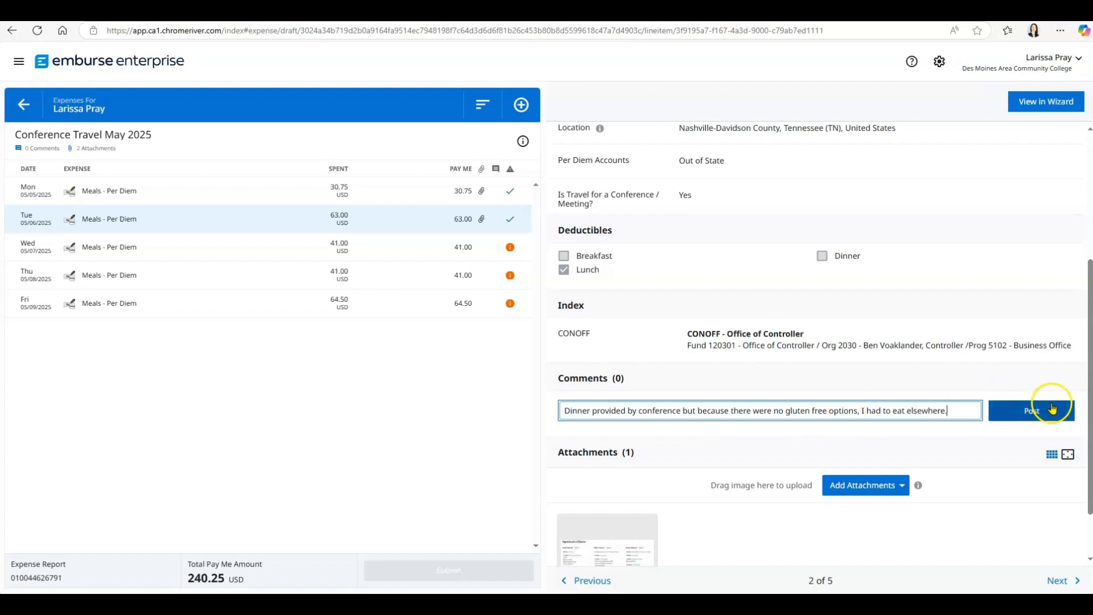
{"action": "left_click", "coordinate": [1024, 418]}
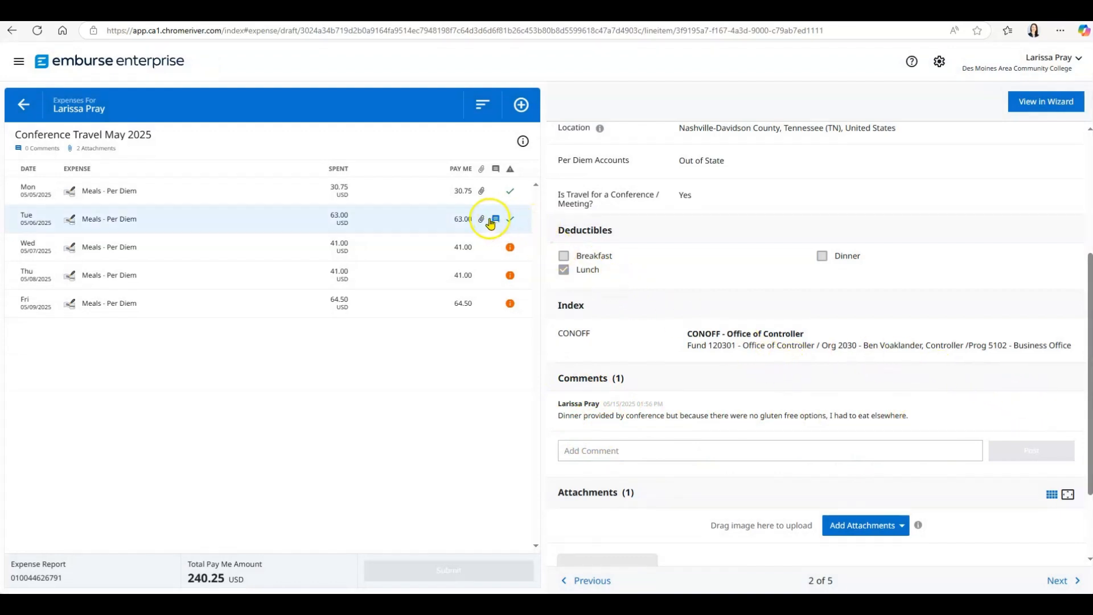
Attach the file Emburse in Motion Schedule as the agenda to the Wednesday 05/07/2025 Meals - Per Diem expense.
{"action": "left_click", "coordinate": [487, 252]}
{"action": "scroll", "coordinate": [655, 321], "scroll_direction": "down", "scroll_amount": 7}
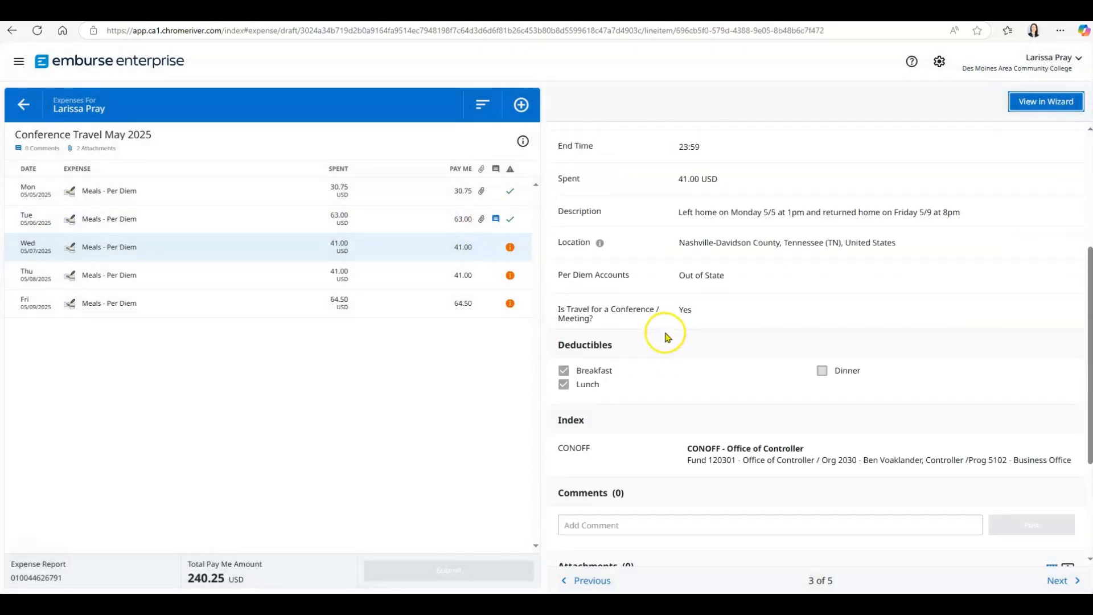
{"action": "left_click", "coordinate": [869, 415]}
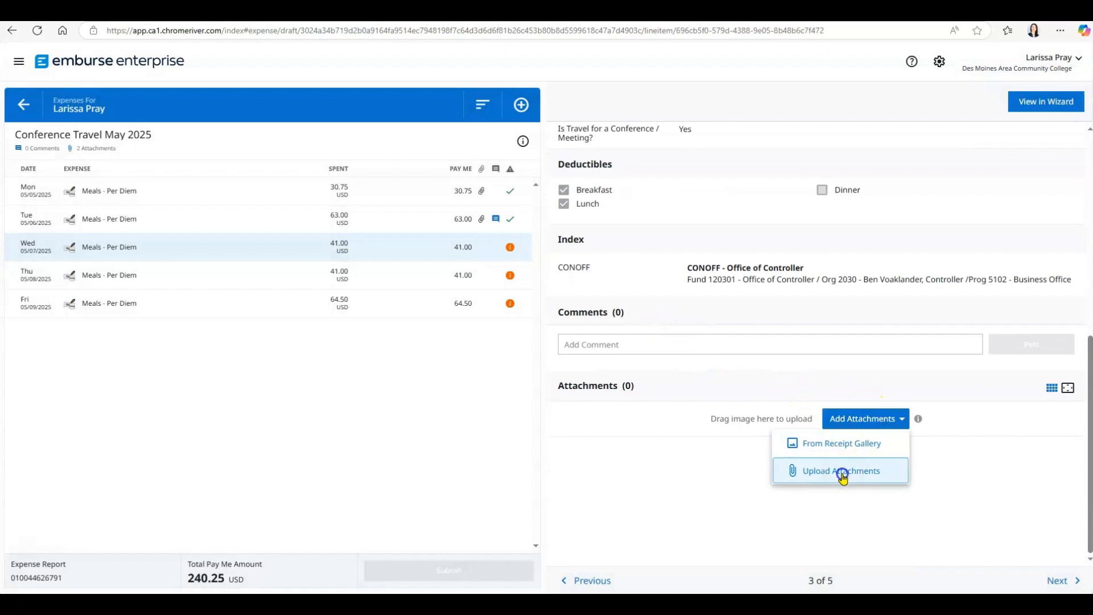
{"action": "left_click", "coordinate": [841, 471]}
{"action": "left_click", "coordinate": [168, 154]}
{"action": "left_click", "coordinate": [434, 292]}
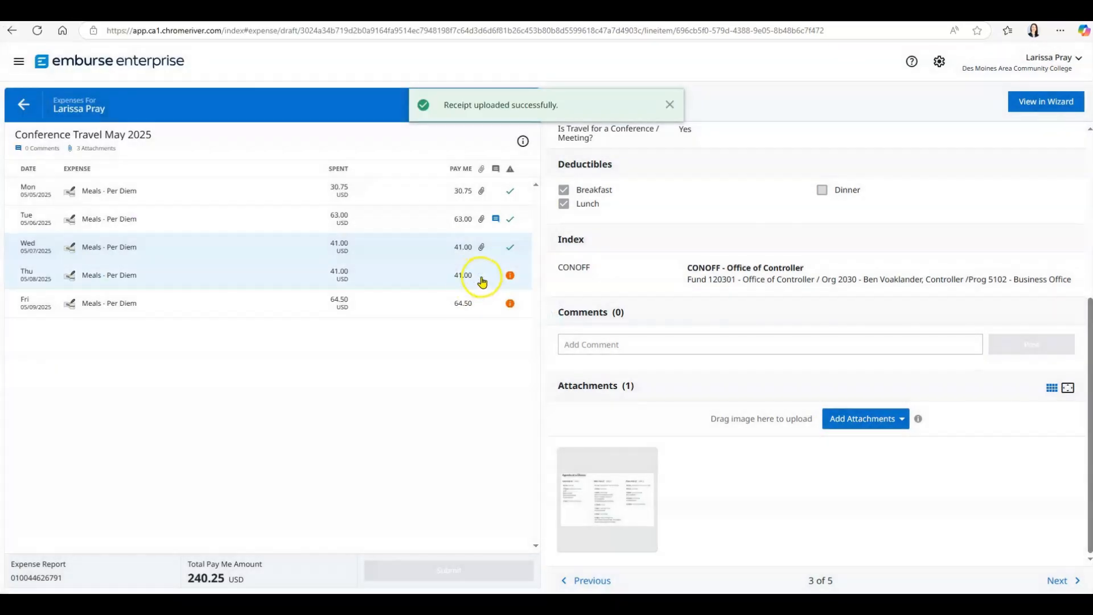
Attach the file Emburse in Motion Schedule as the agenda to the Thursday 05/08/2025 Meals - Per Diem expense.
{"action": "left_click", "coordinate": [483, 279]}
{"action": "scroll", "coordinate": [786, 393], "scroll_direction": "down", "scroll_amount": 7}
{"action": "left_click", "coordinate": [869, 420]}
{"action": "left_click", "coordinate": [843, 471]}
{"action": "left_click", "coordinate": [171, 151]}
{"action": "left_click", "coordinate": [445, 290]}
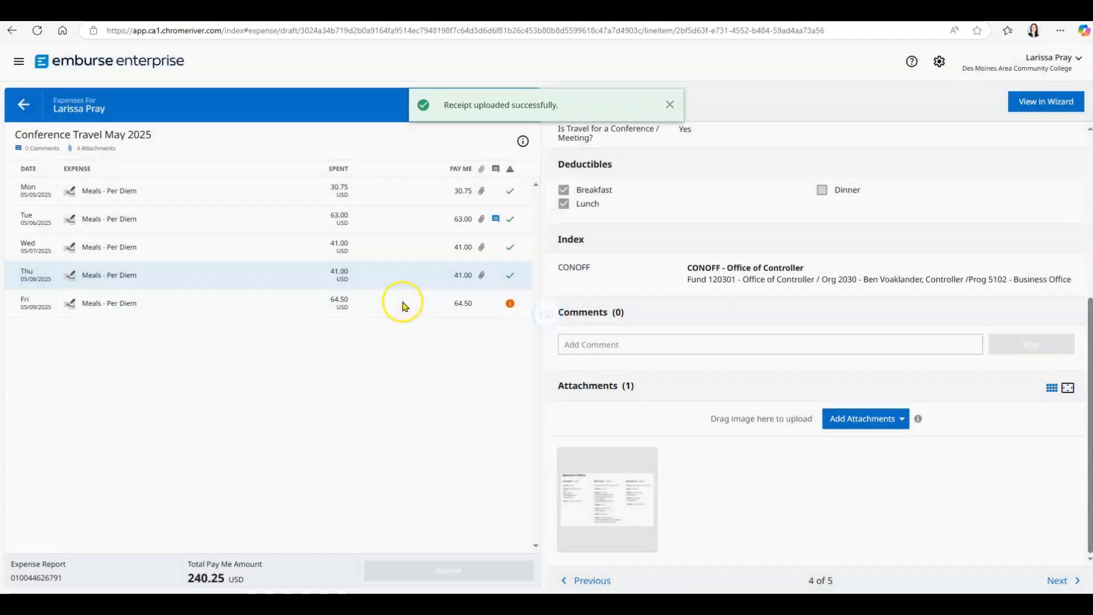
Attach the file Emburse in Motion Schedule as the agenda to the Friday 05/09/2025 Meals - Per Diem expense.
{"action": "left_click", "coordinate": [402, 302]}
{"action": "scroll", "coordinate": [781, 373], "scroll_direction": "down", "scroll_amount": 7}
{"action": "left_click", "coordinate": [890, 419]}
{"action": "left_click", "coordinate": [841, 471]}
{"action": "left_click", "coordinate": [171, 151]}
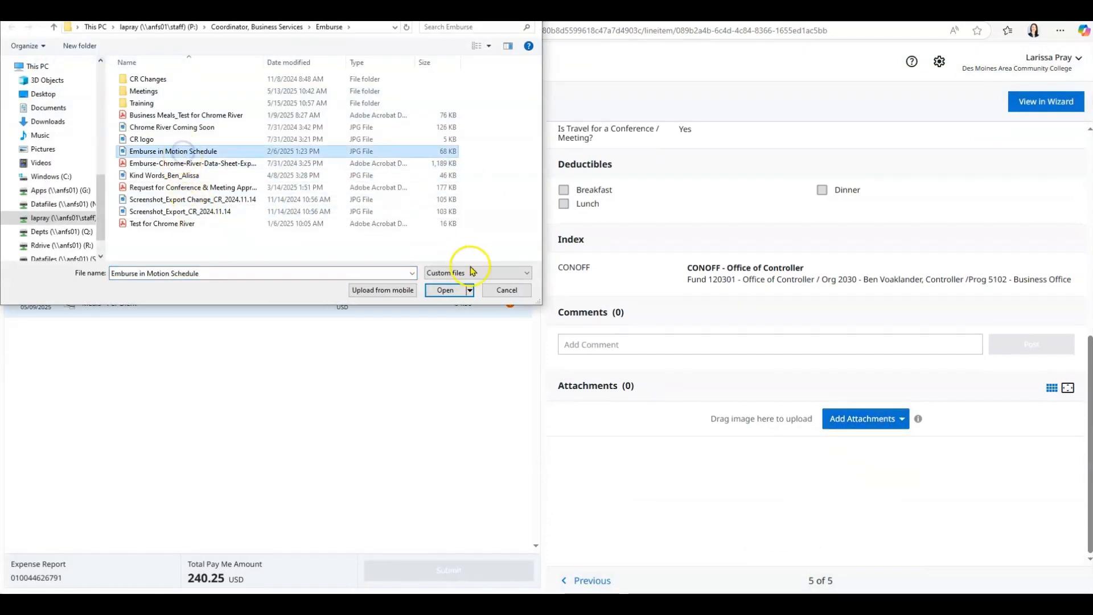
{"action": "left_click", "coordinate": [462, 289]}
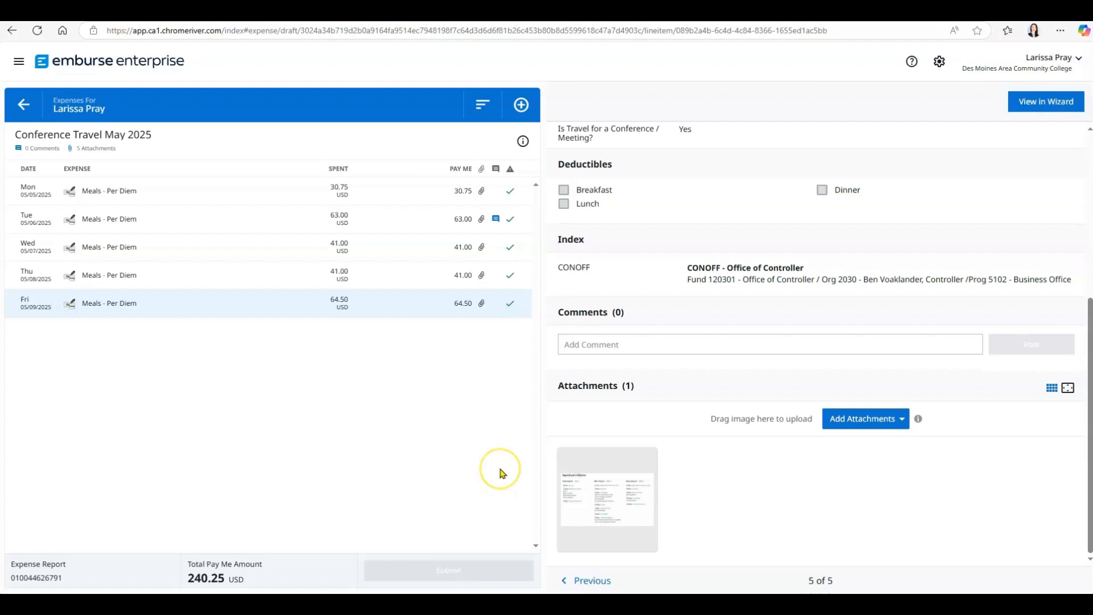
{"action": "left_click", "coordinate": [500, 503]}
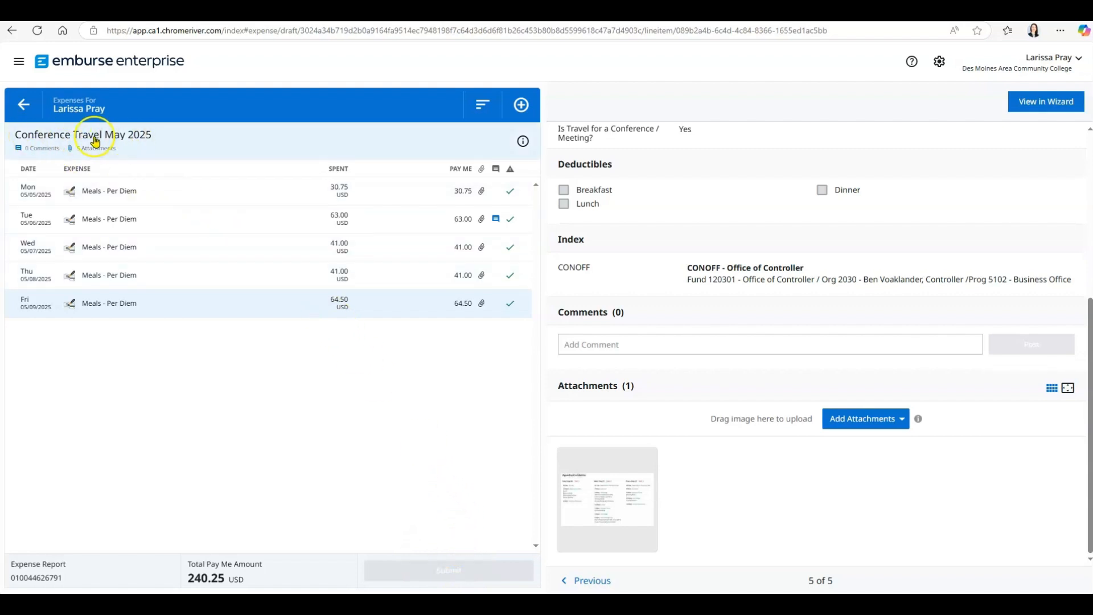
Open the header details of the Conference Travel May 2025 report for editing and save them.
{"action": "left_click", "coordinate": [164, 141]}
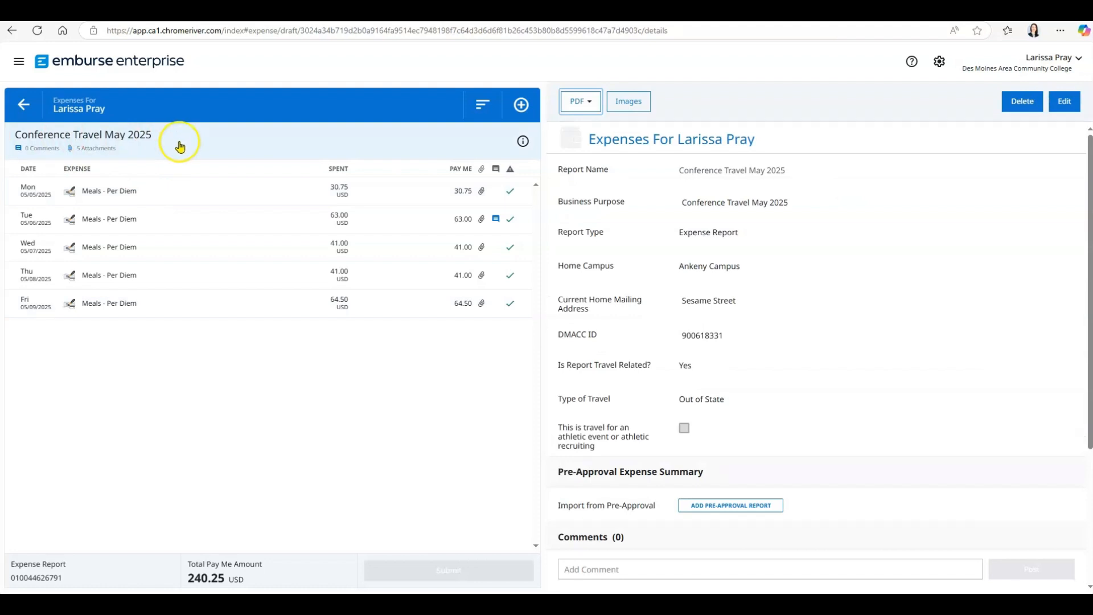
{"action": "left_click", "coordinate": [1063, 108]}
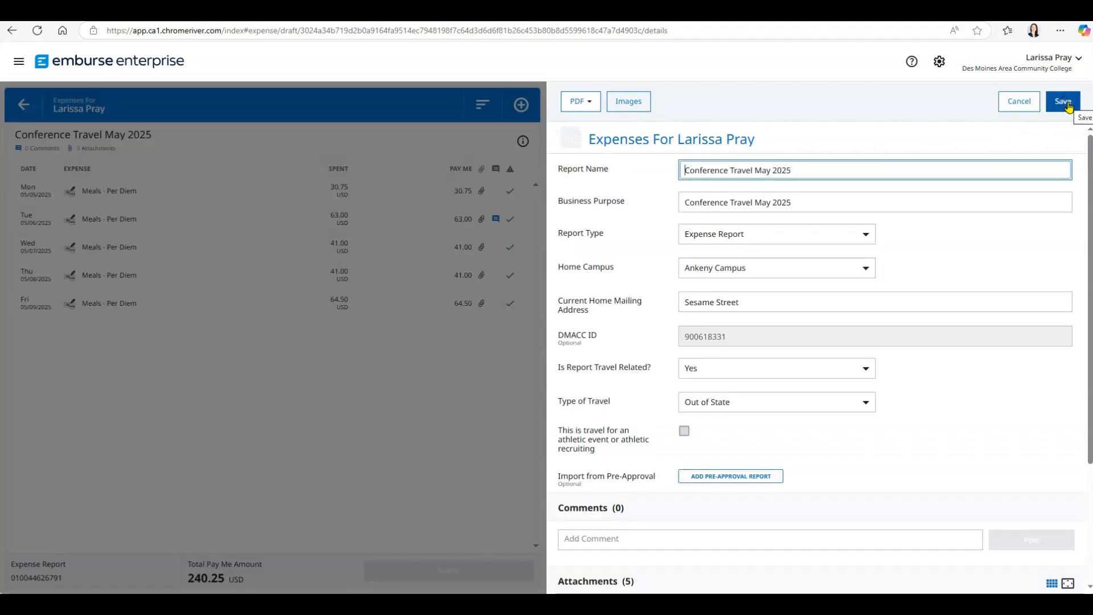
{"action": "left_click", "coordinate": [1068, 107]}
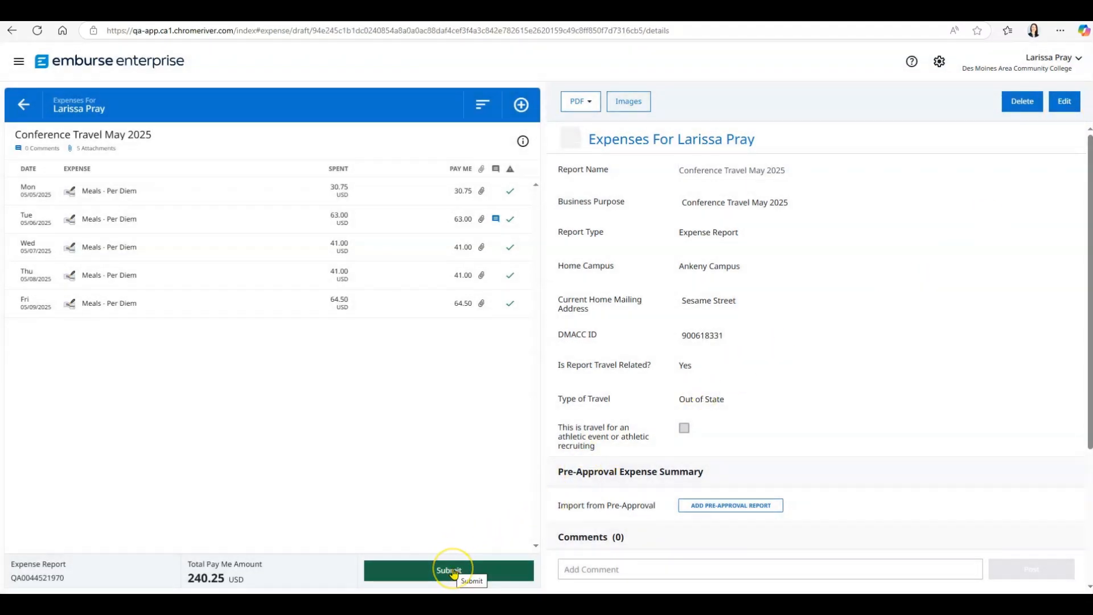
Start submitting the report, apply the pre-approval report Emburse Conference 2025 to it, and review the submission summary.
{"action": "left_click", "coordinate": [487, 562]}
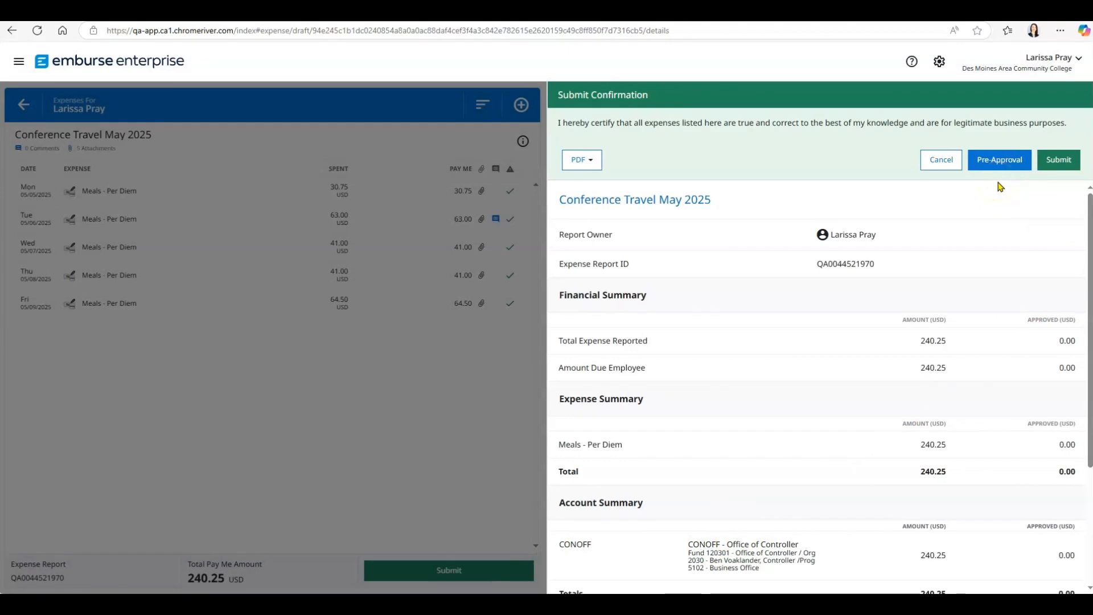
{"action": "left_click", "coordinate": [997, 162]}
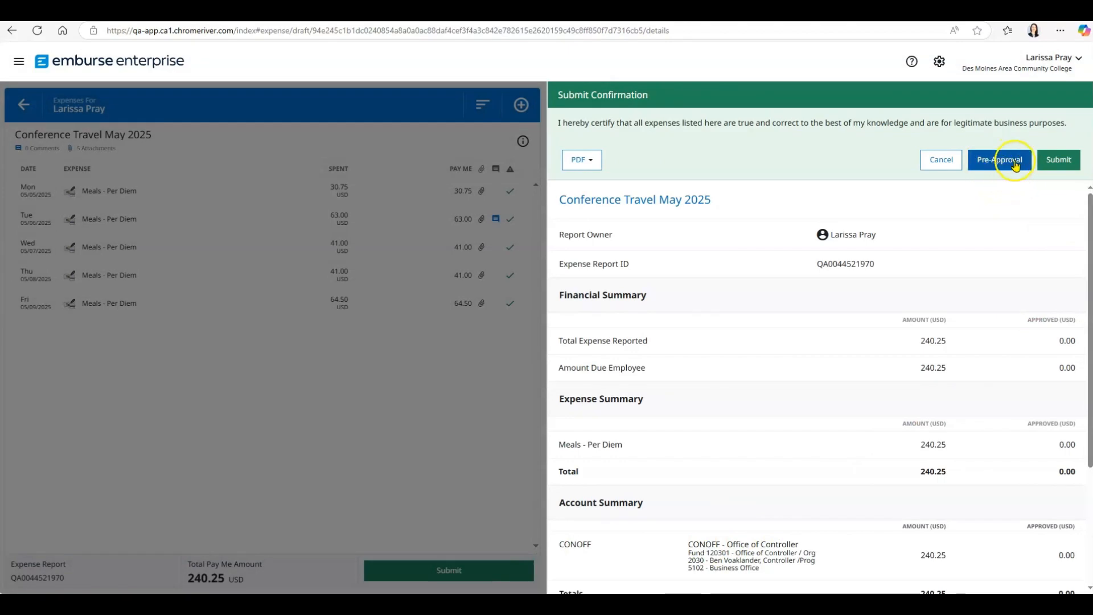
{"action": "left_click", "coordinate": [994, 166]}
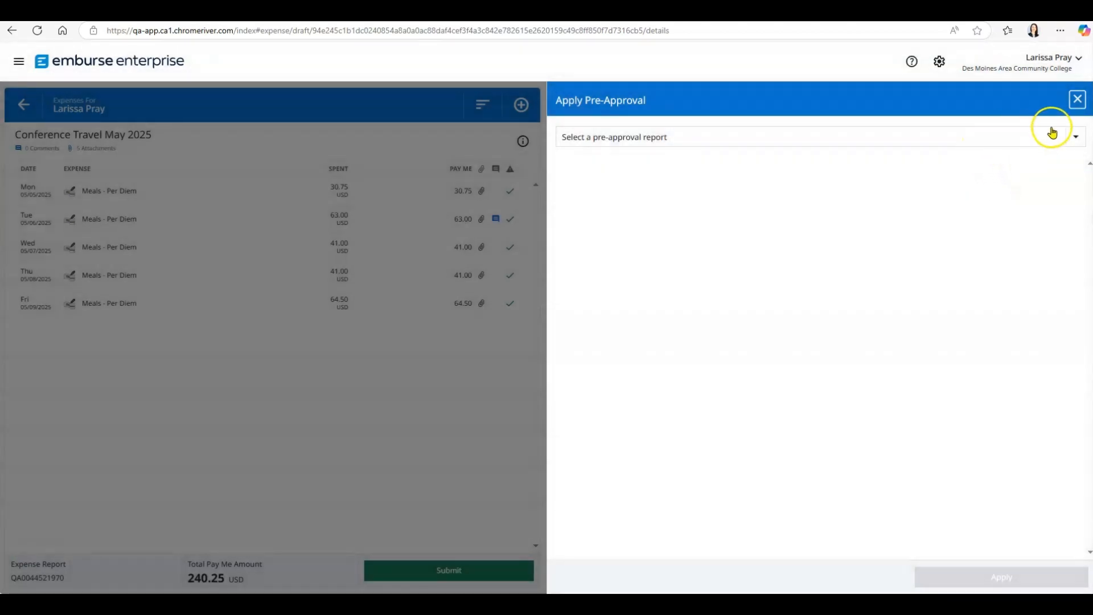
{"action": "left_click", "coordinate": [1078, 138]}
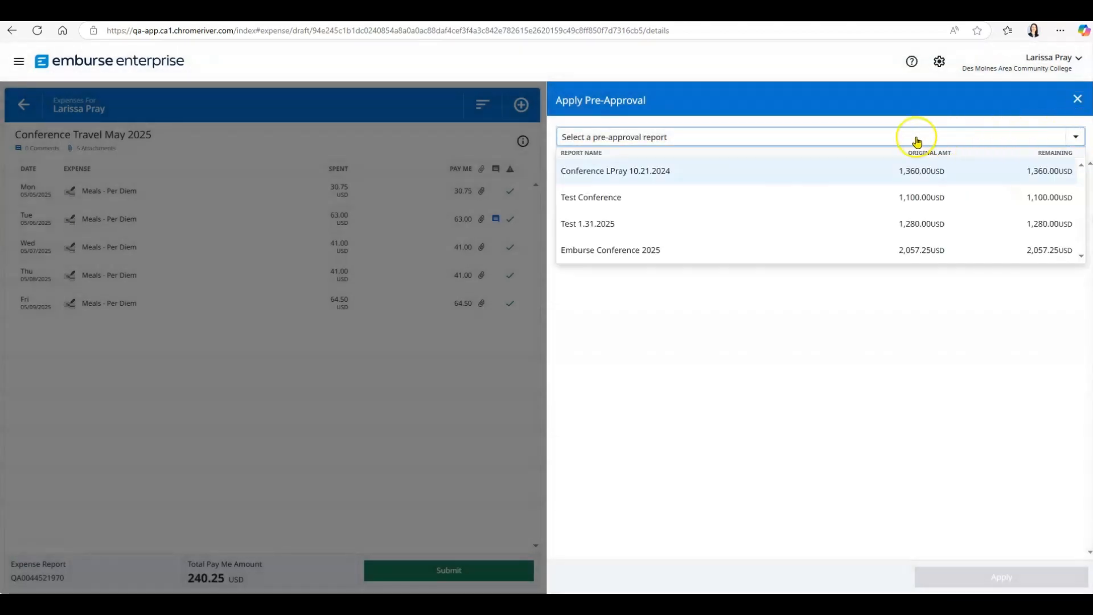
{"action": "left_click", "coordinate": [625, 251]}
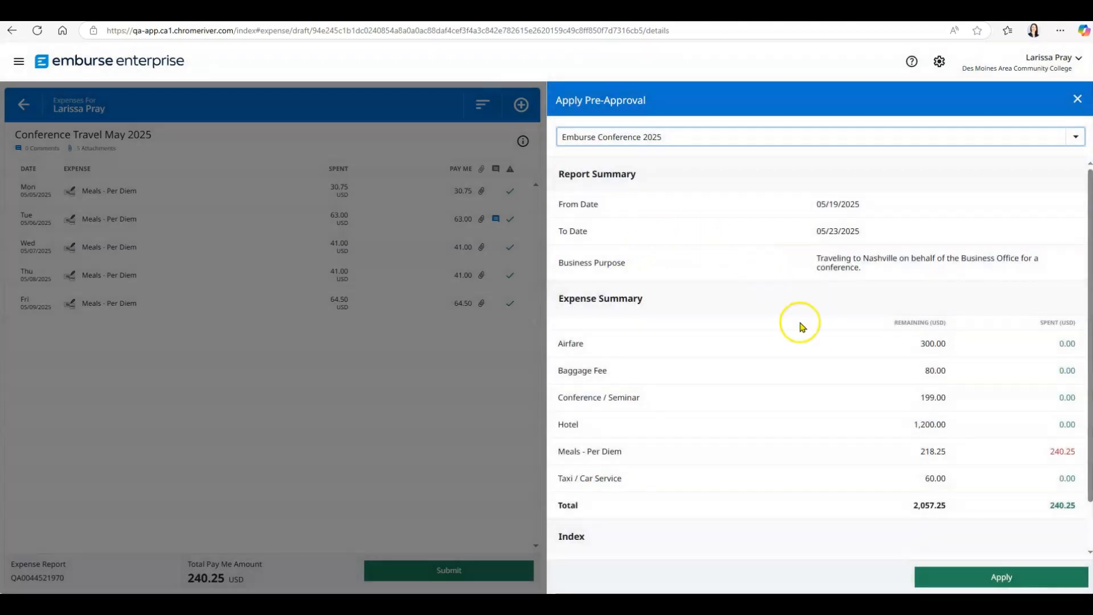
{"action": "left_click", "coordinate": [1002, 576]}
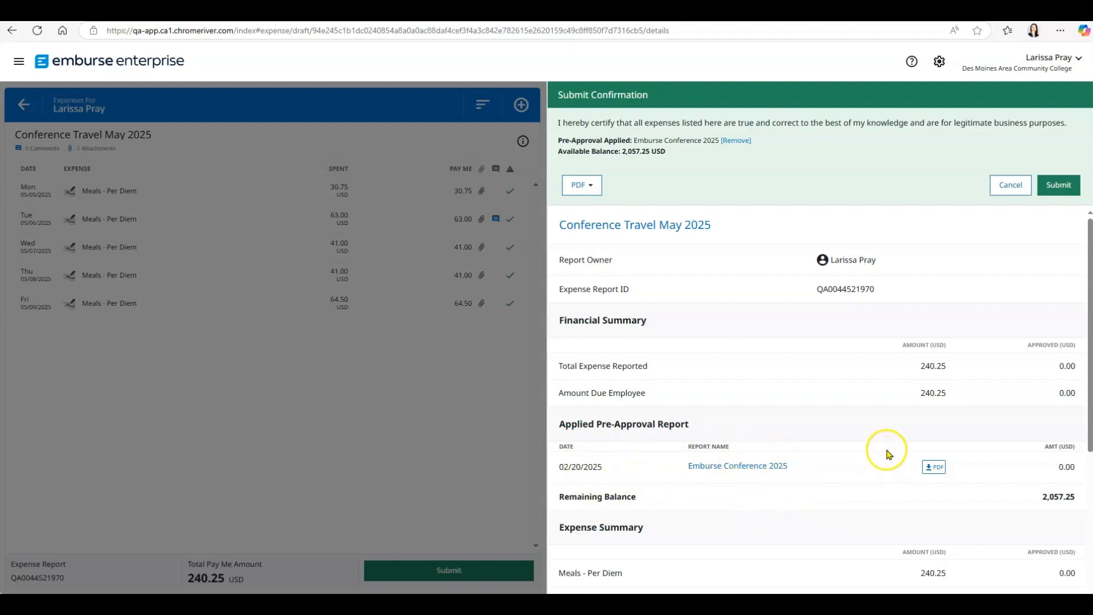
{"action": "scroll", "coordinate": [885, 455], "scroll_direction": "down", "scroll_amount": 4}
{"action": "scroll", "coordinate": [880, 453], "scroll_direction": "down", "scroll_amount": 1}
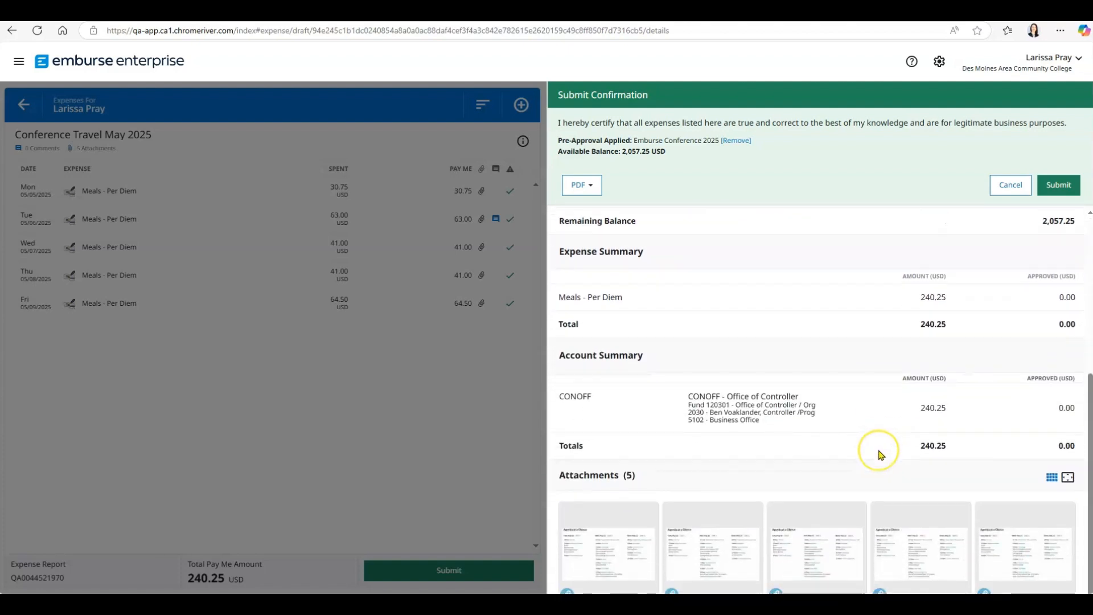
{"action": "scroll", "coordinate": [880, 454], "scroll_direction": "up", "scroll_amount": 5}
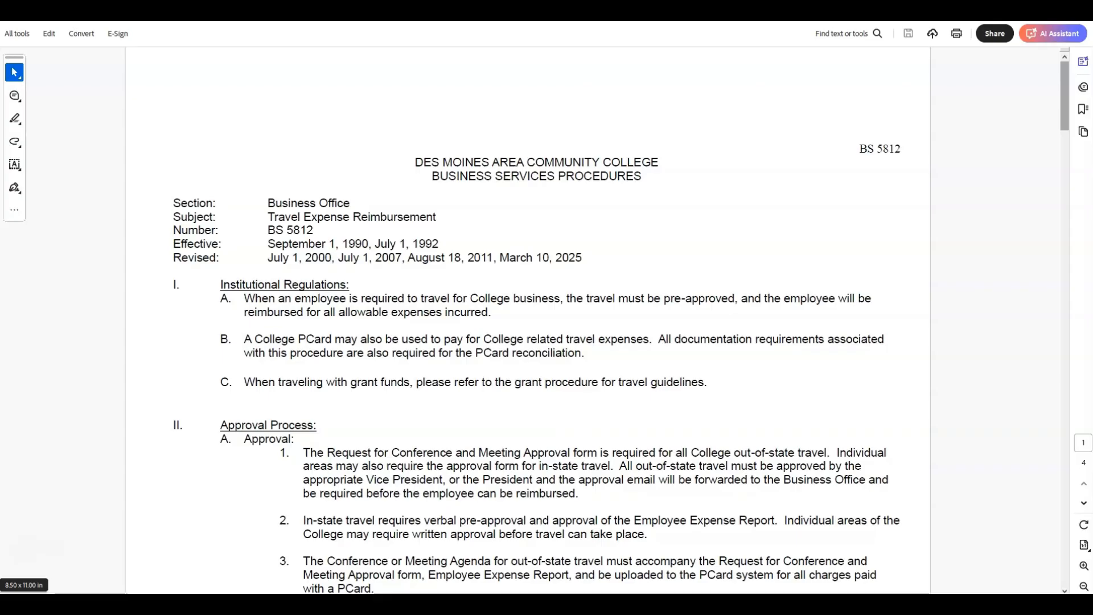
Read through the Travel Expense Reimbursement procedure BS 5812 from Institutional Regulations down to the Meals rules.
{"action": "scroll", "coordinate": [535, 319], "scroll_direction": "down", "scroll_amount": 1}
{"action": "scroll", "coordinate": [536, 319], "scroll_direction": "down", "scroll_amount": 7}
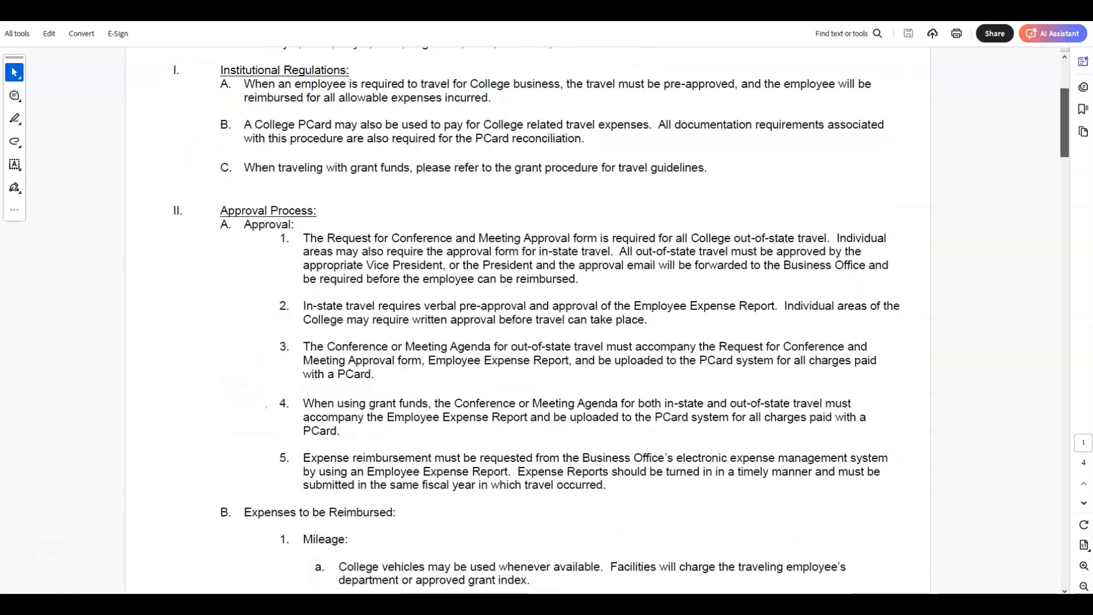
{"action": "scroll", "coordinate": [535, 319], "scroll_direction": "down", "scroll_amount": 12}
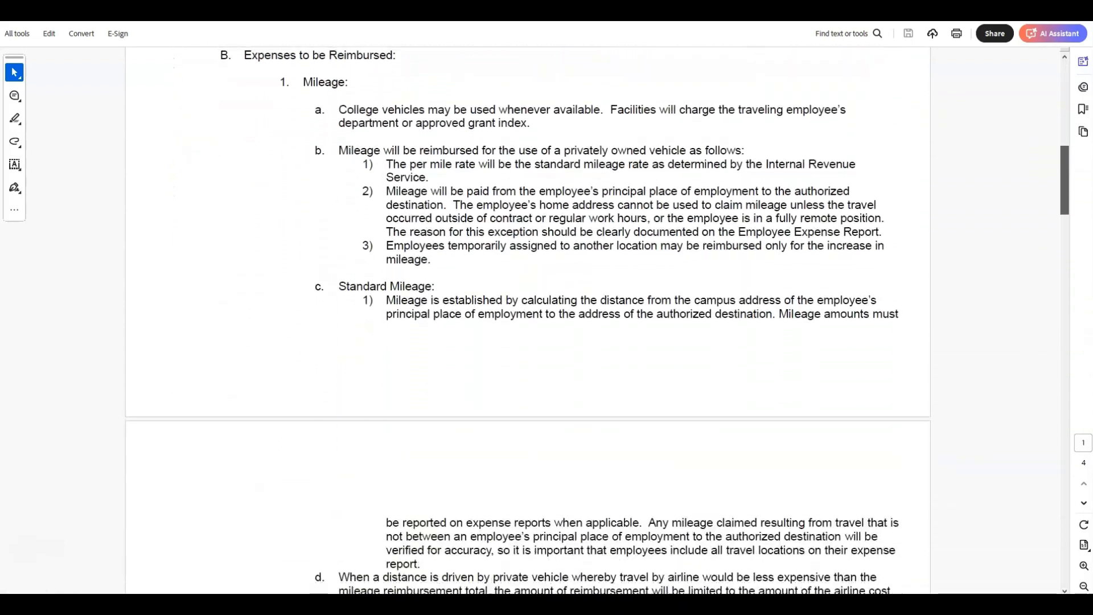
{"action": "scroll", "coordinate": [535, 319], "scroll_direction": "down", "scroll_amount": 4}
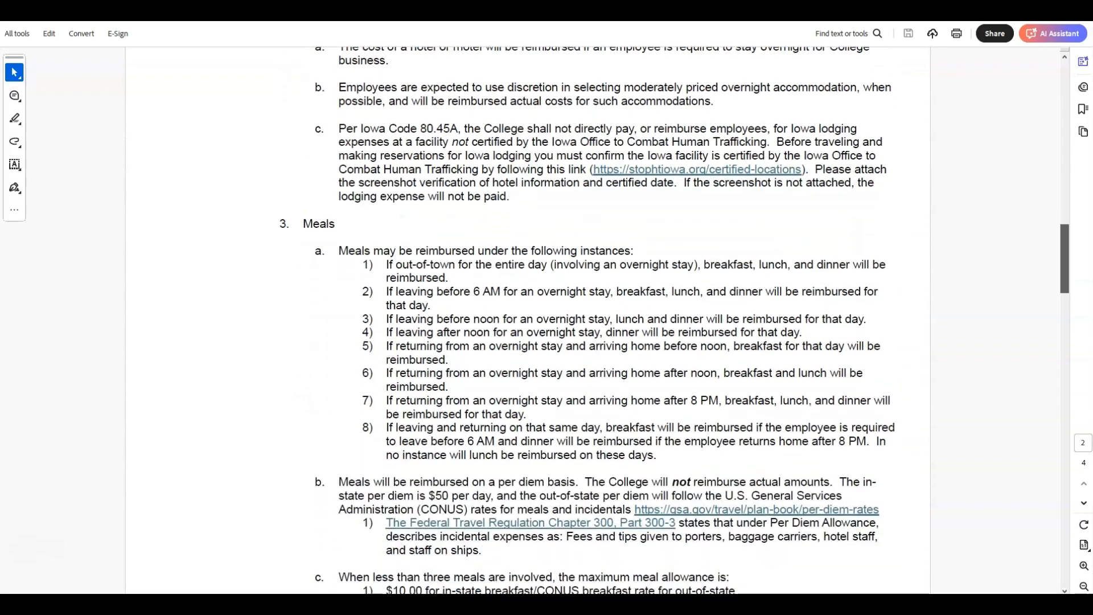